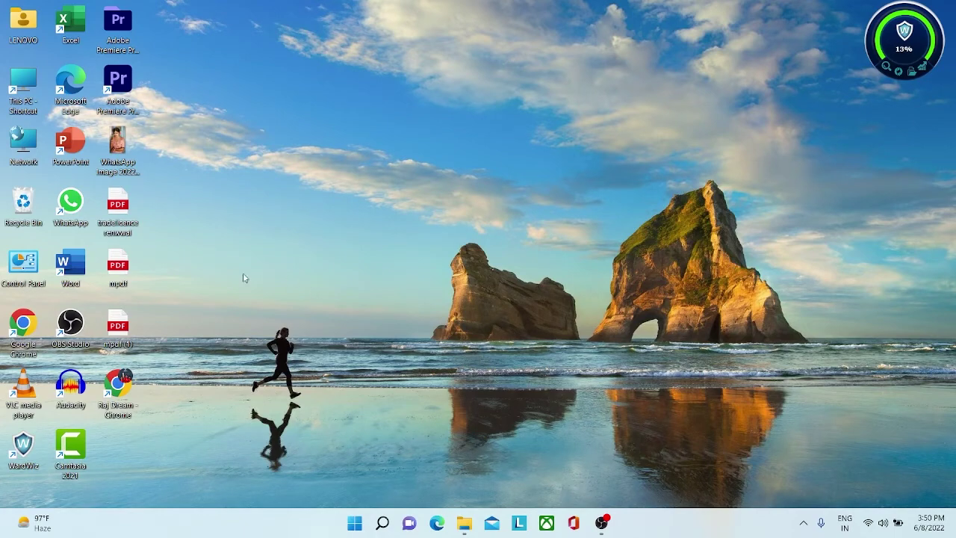
# Launch Chrome with the channel owner's profile and load youtube.com
pyautogui.doubleClick(24, 323)
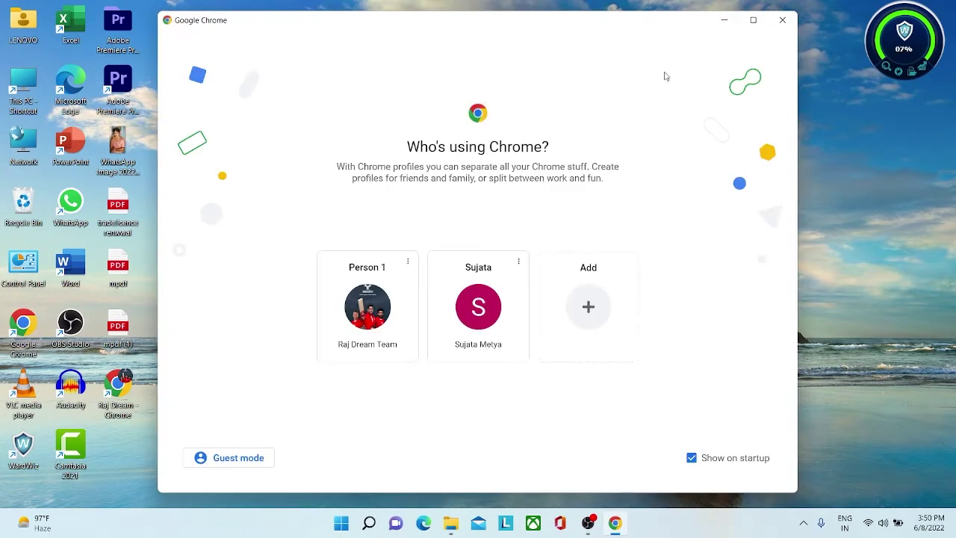
pyautogui.click(500, 295)
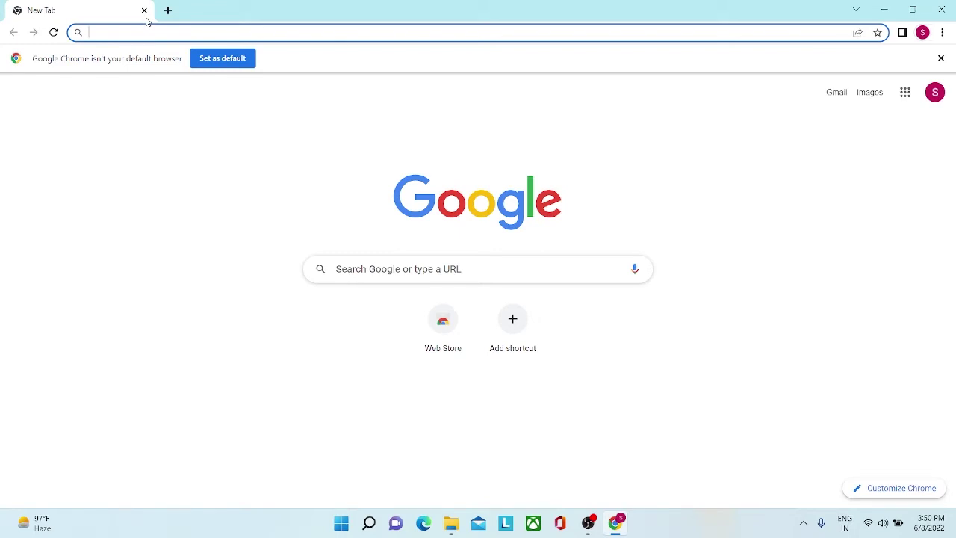
pyautogui.write('youtube')
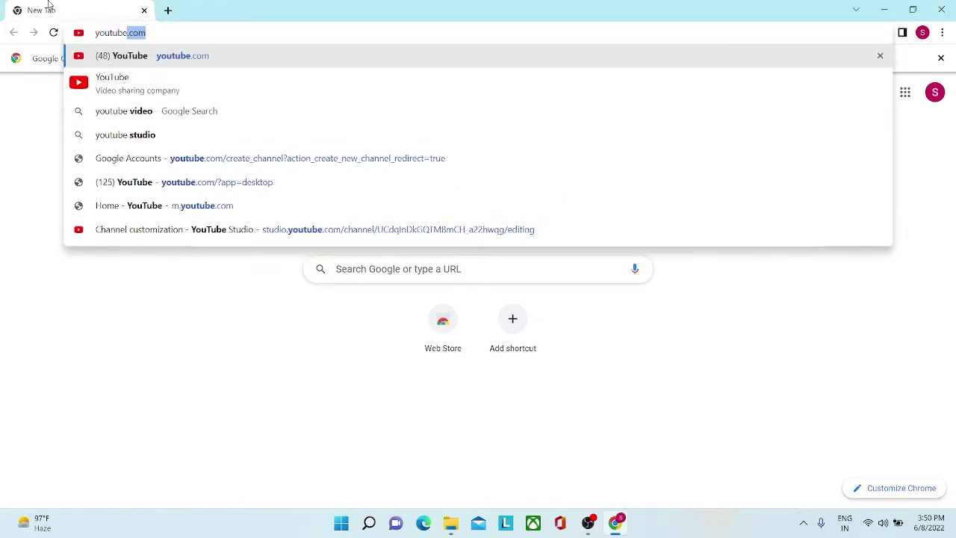
pyautogui.click(219, 54)
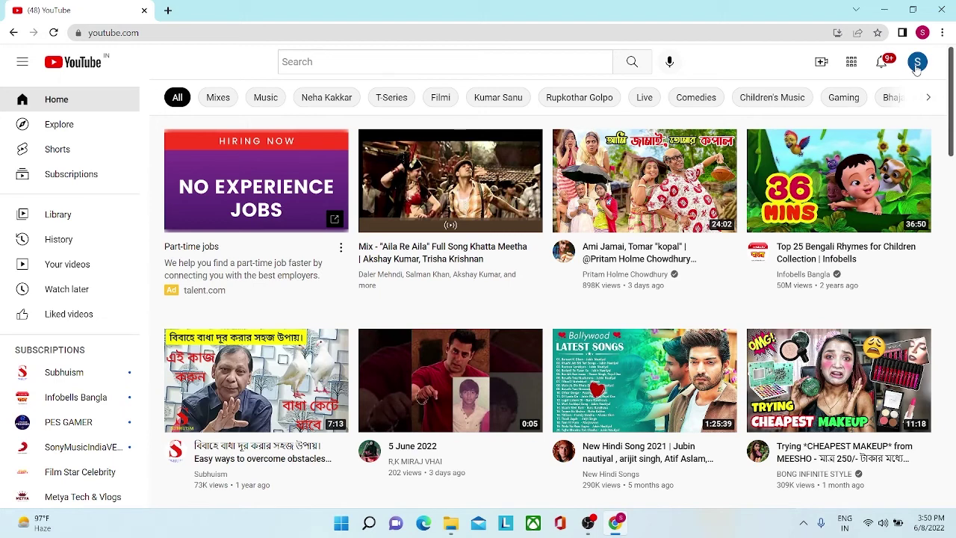
# Go to View all channels under Switch account and start creating a new channel
pyautogui.click(917, 67)
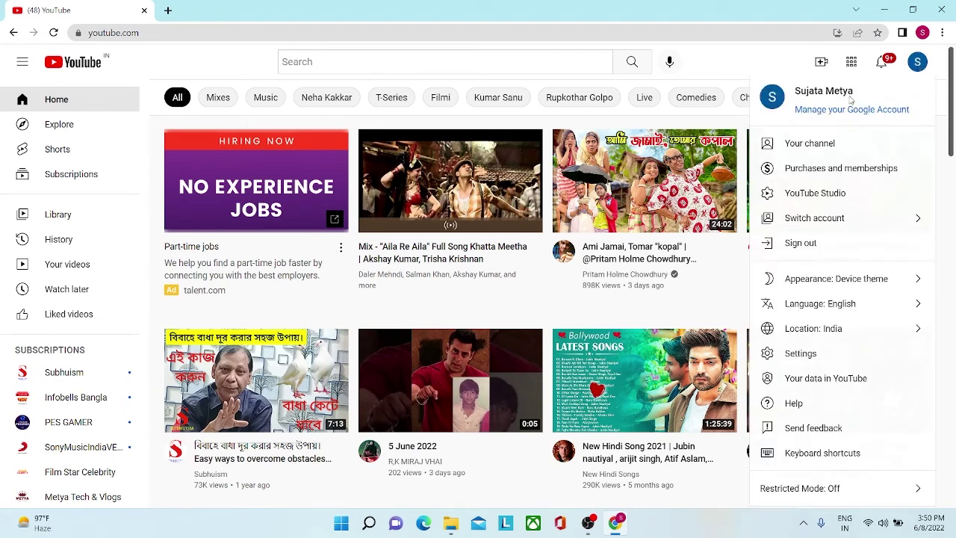
pyautogui.click(828, 223)
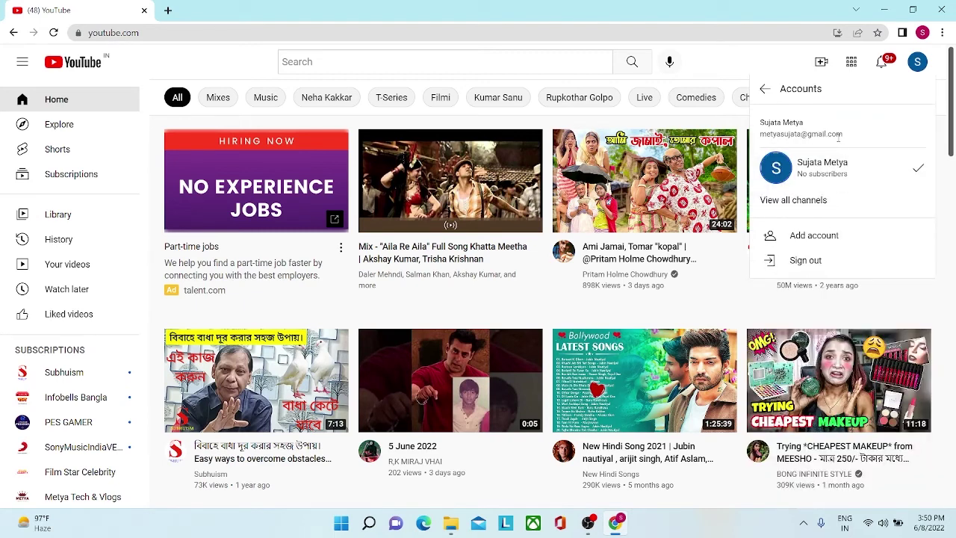
pyautogui.click(815, 207)
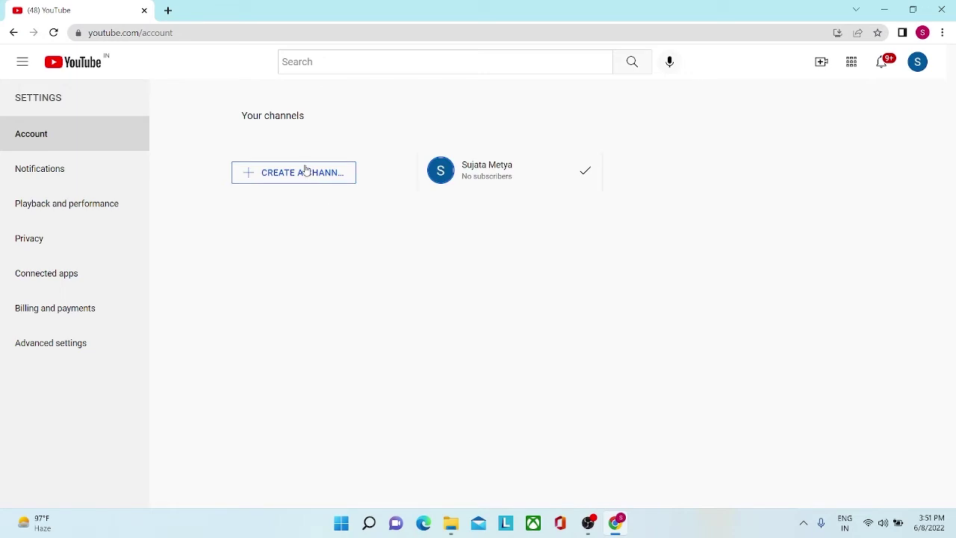
pyautogui.click(304, 178)
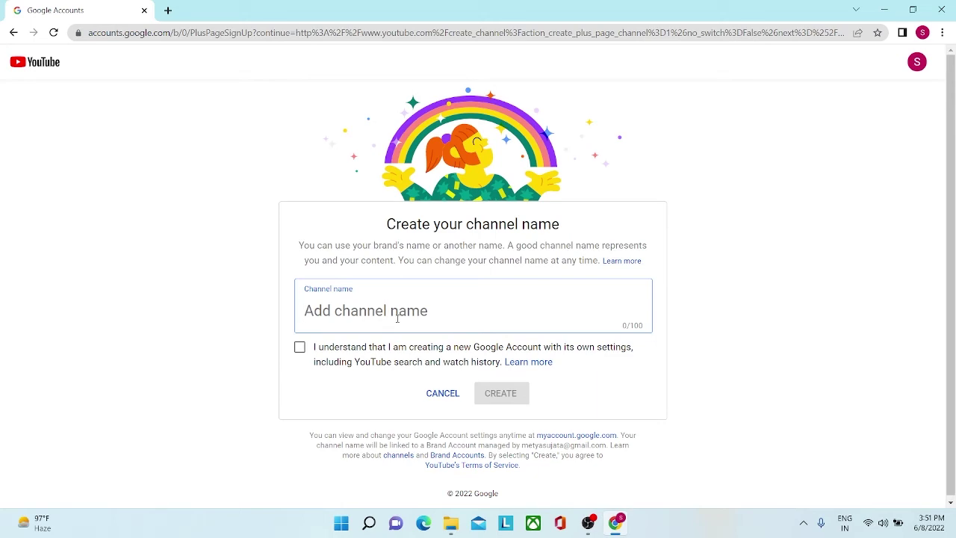
# Name the channel 'Sujata's Vlogs', accept the acknowledgement and create it
pyautogui.write('S')
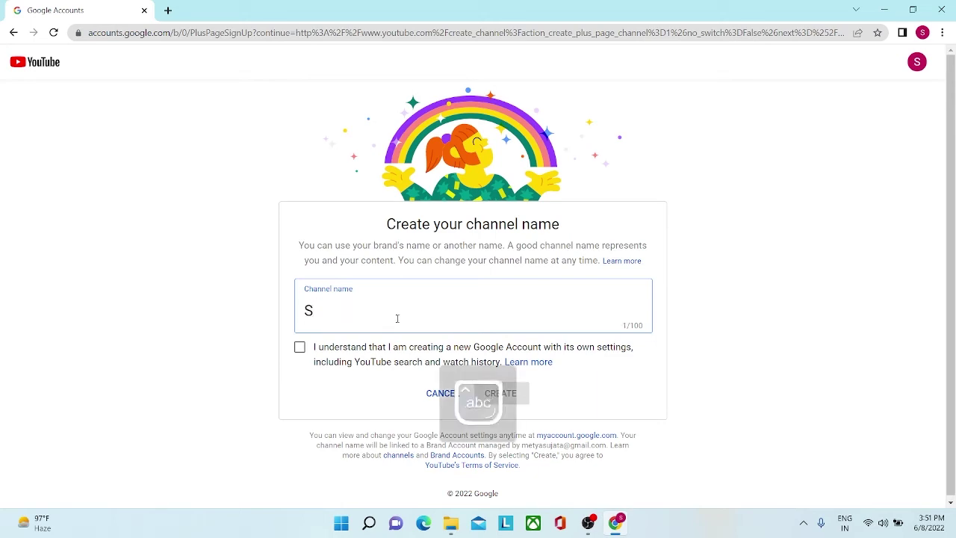
pyautogui.write('ujata')
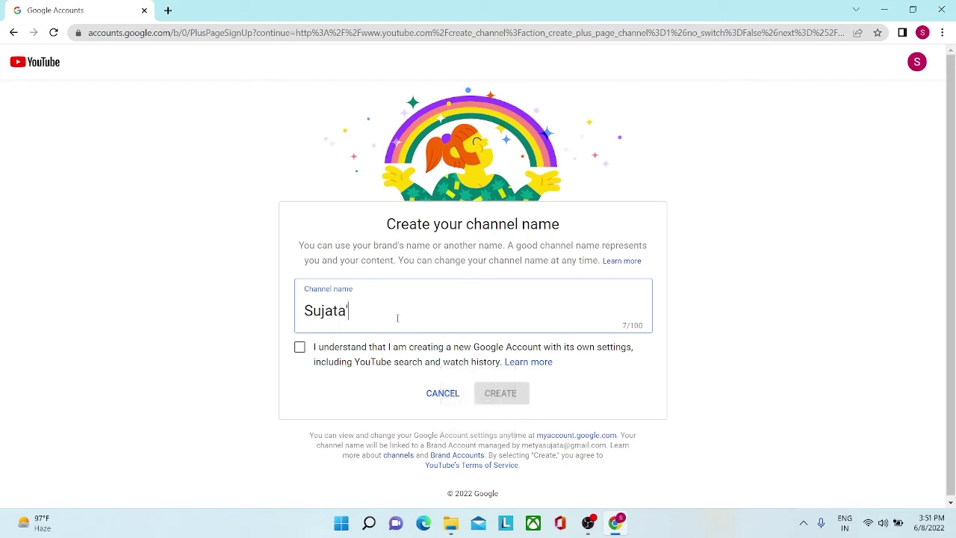
pyautogui.write("'s Vl")
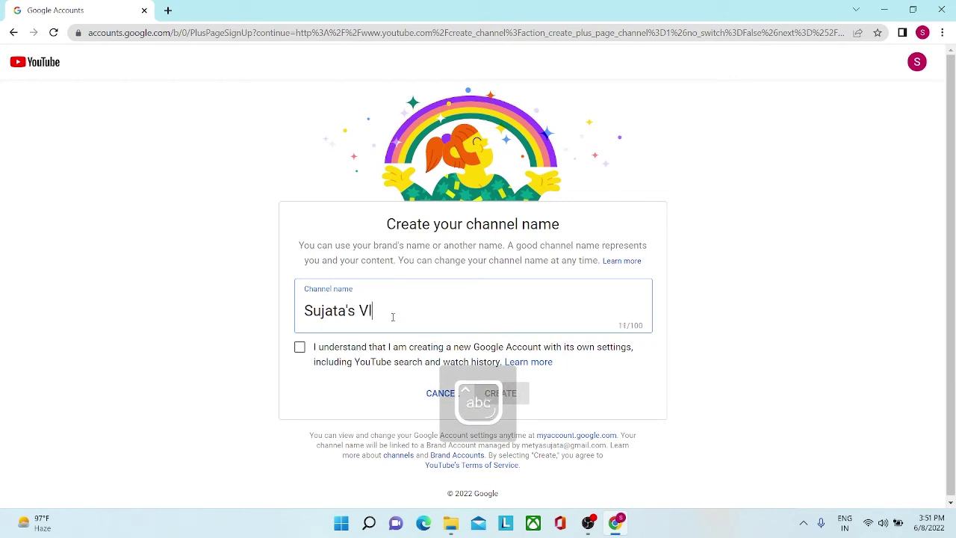
pyautogui.write('ogs')
pyautogui.click(300, 350)
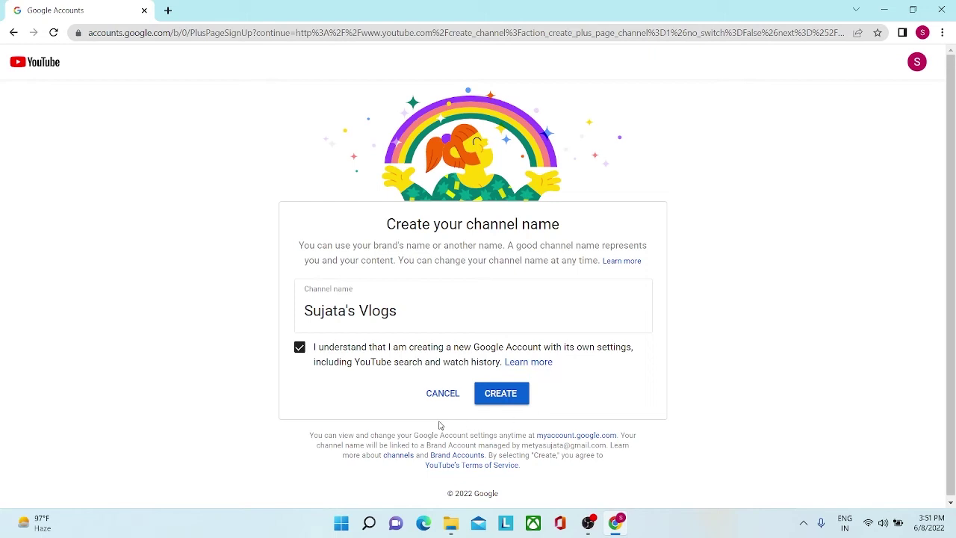
pyautogui.click(506, 396)
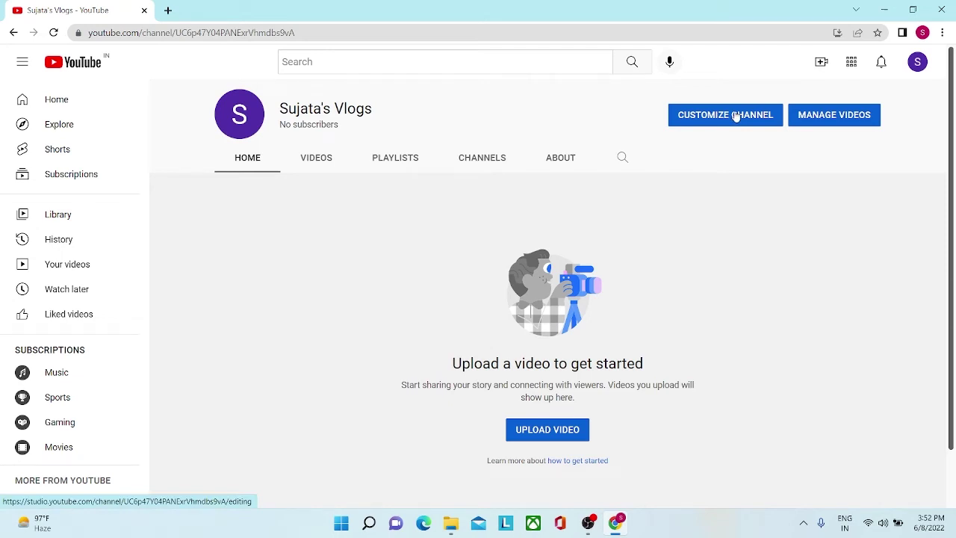
# Open channel customization, dismiss the Studio welcome dialog and go to the Branding tab
pyautogui.click(736, 116)
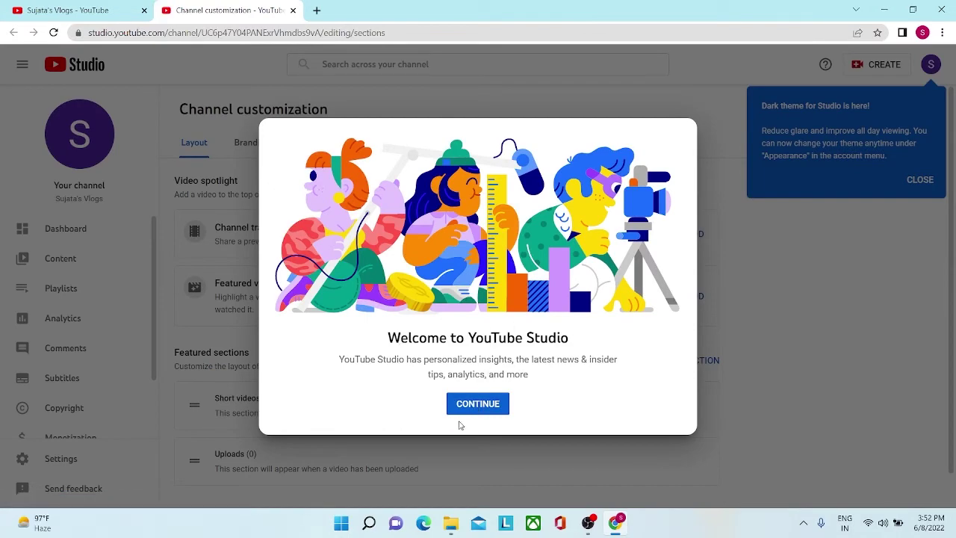
pyautogui.click(479, 404)
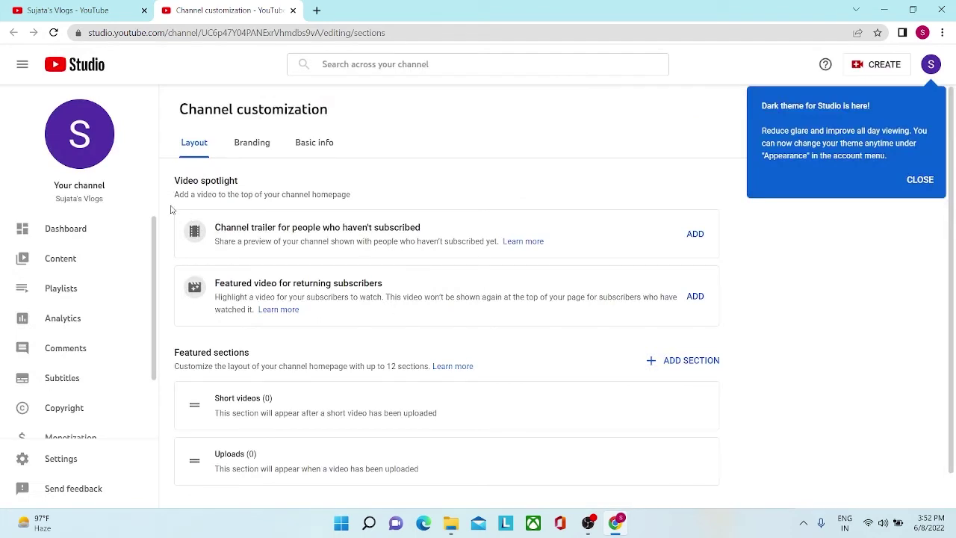
pyautogui.click(252, 143)
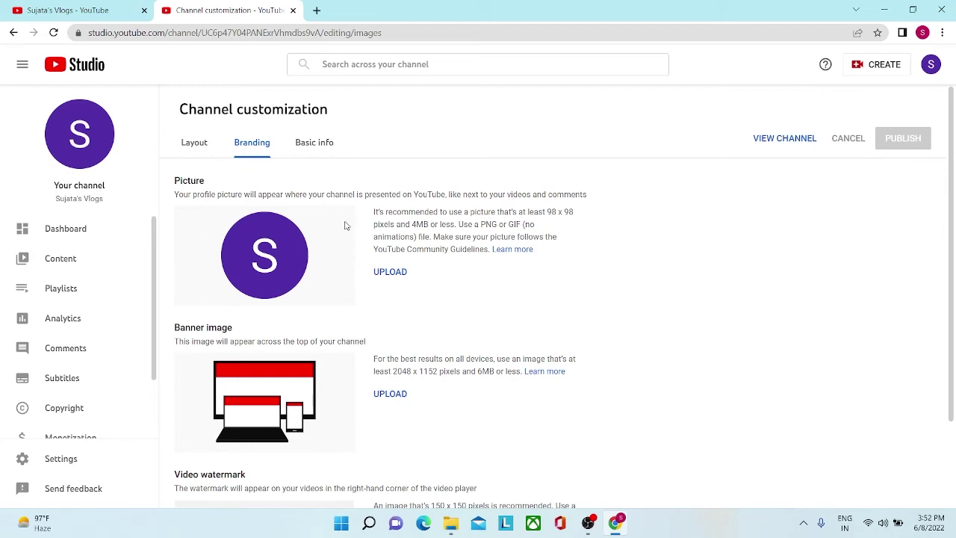
pyautogui.scroll(-3, 391, 199)
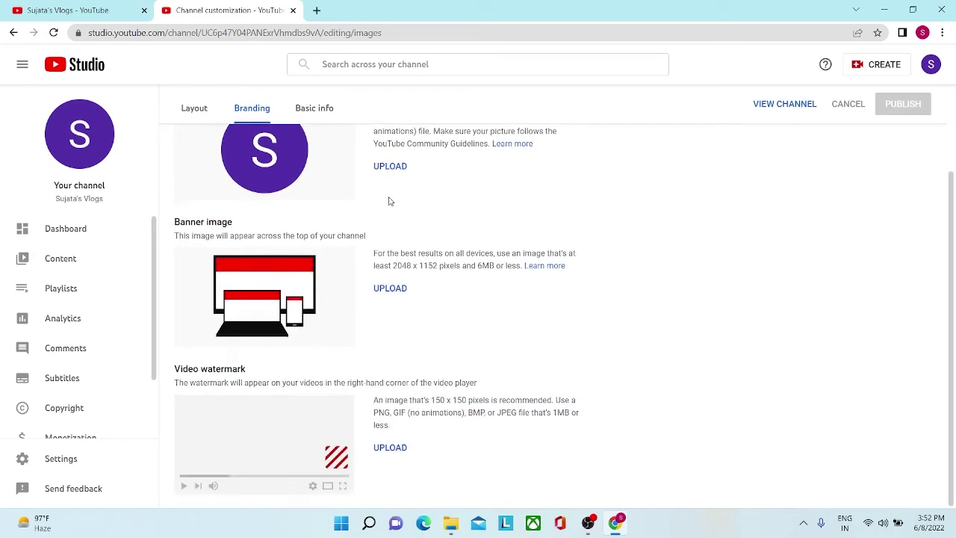
pyautogui.scroll(3, 393, 199)
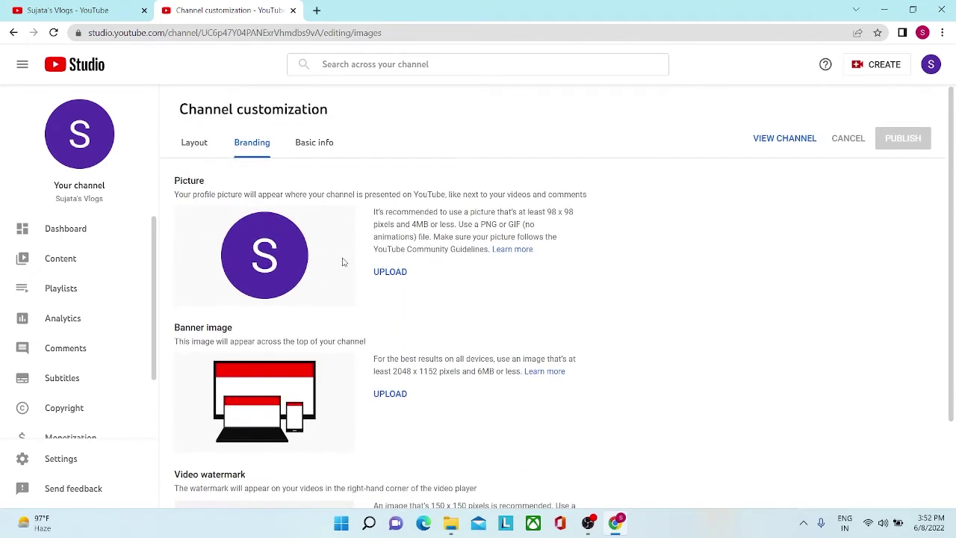
# Upload 'Untitled design (5)' from Downloads as the channel's profile picture
pyautogui.click(390, 274)
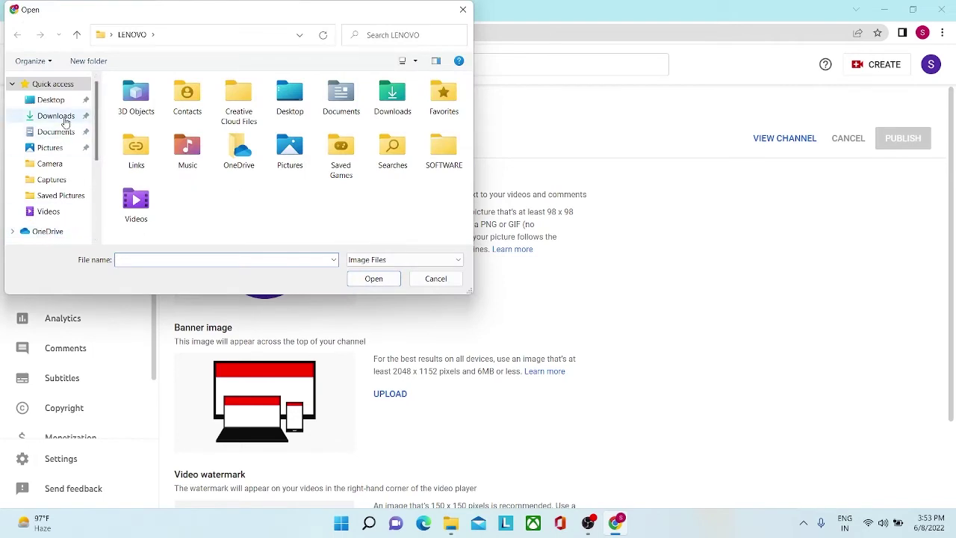
pyautogui.click(65, 119)
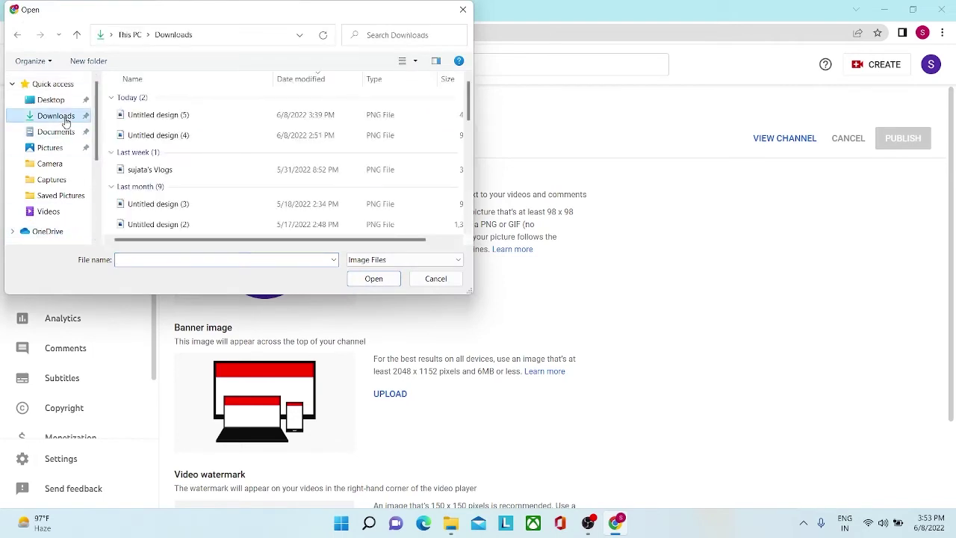
pyautogui.click(199, 116)
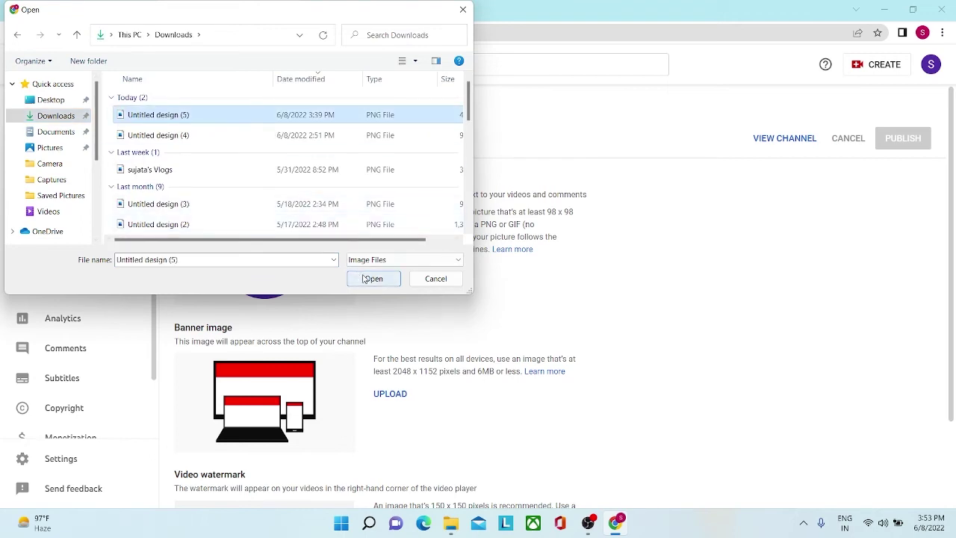
pyautogui.click(372, 279)
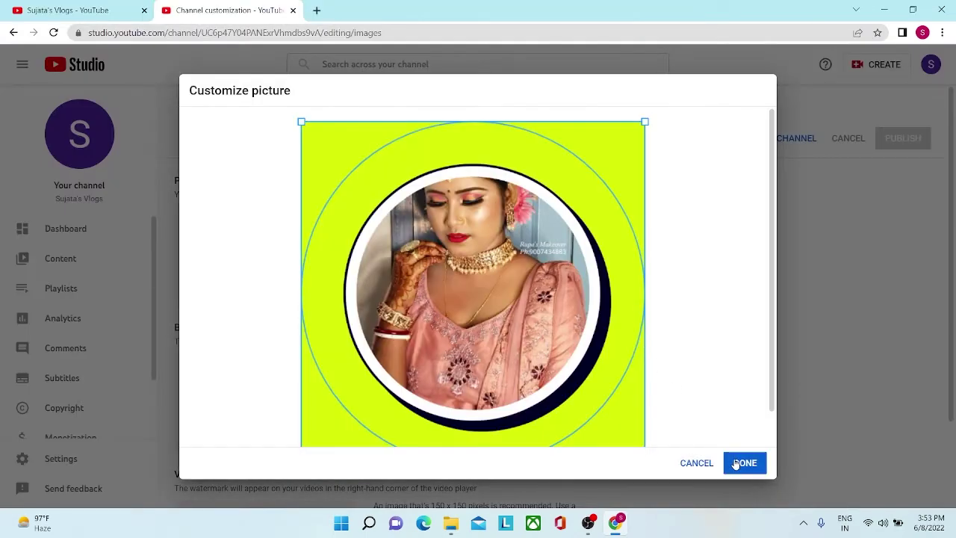
pyautogui.click(736, 463)
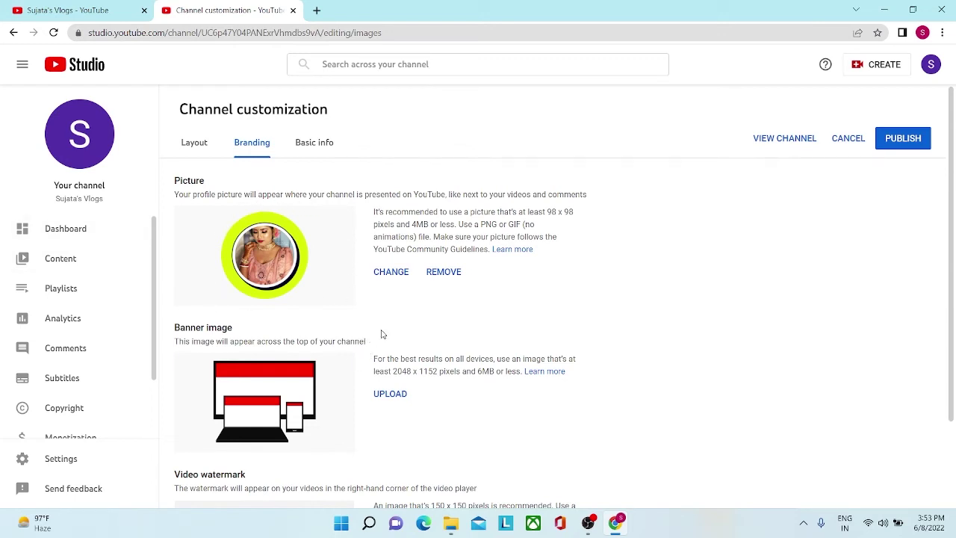
pyautogui.scroll(-2, 382, 333)
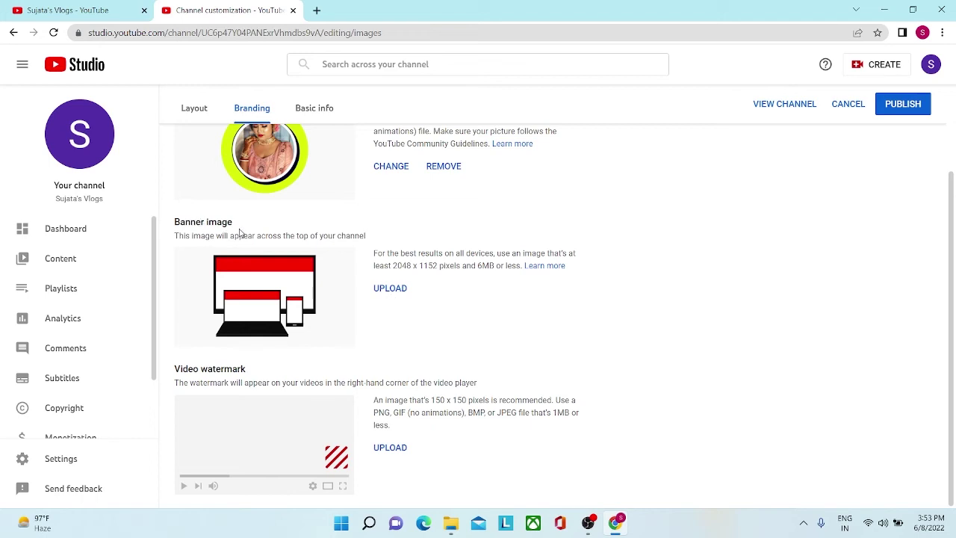
# Upload the 'sujata's Vlogs' image as the channel banner and apply its crop
pyautogui.click(390, 290)
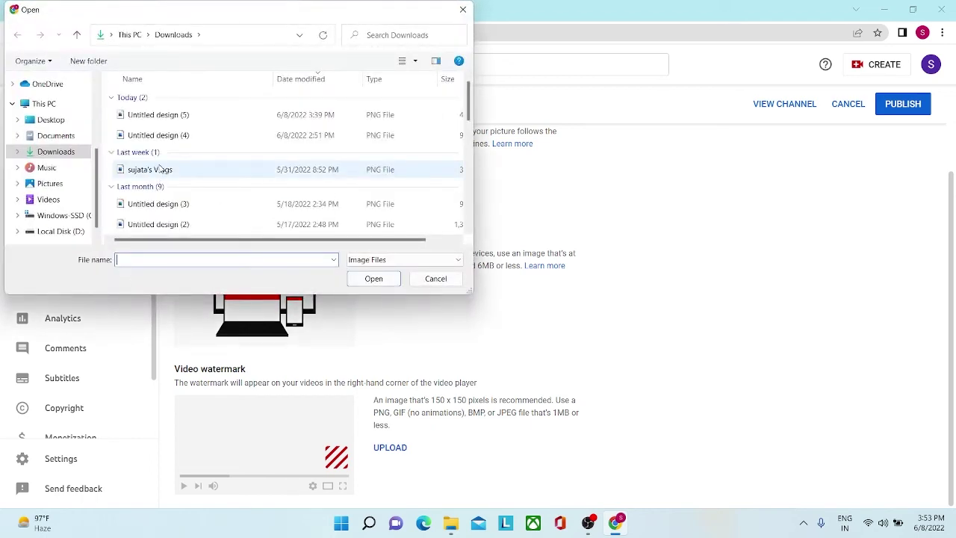
pyautogui.click(158, 169)
pyautogui.click(375, 278)
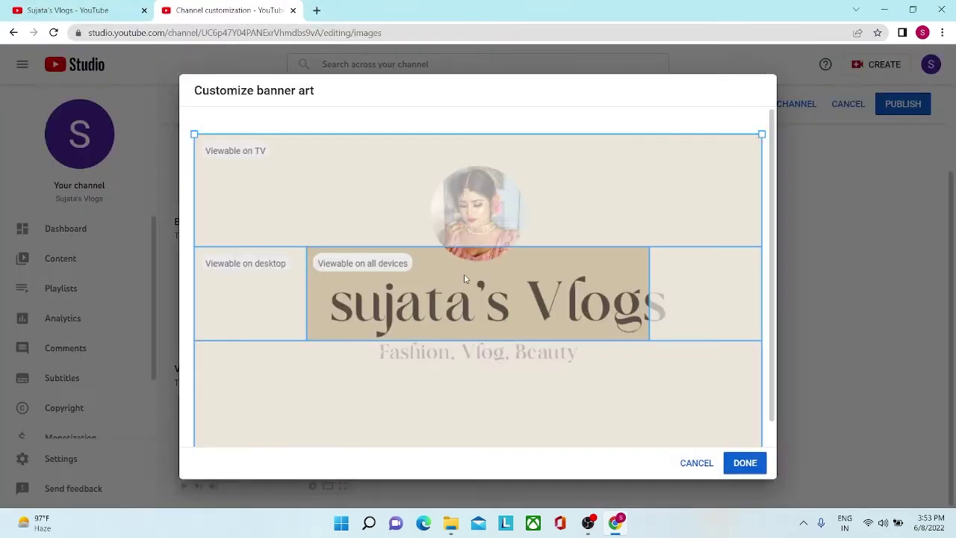
pyautogui.click(738, 464)
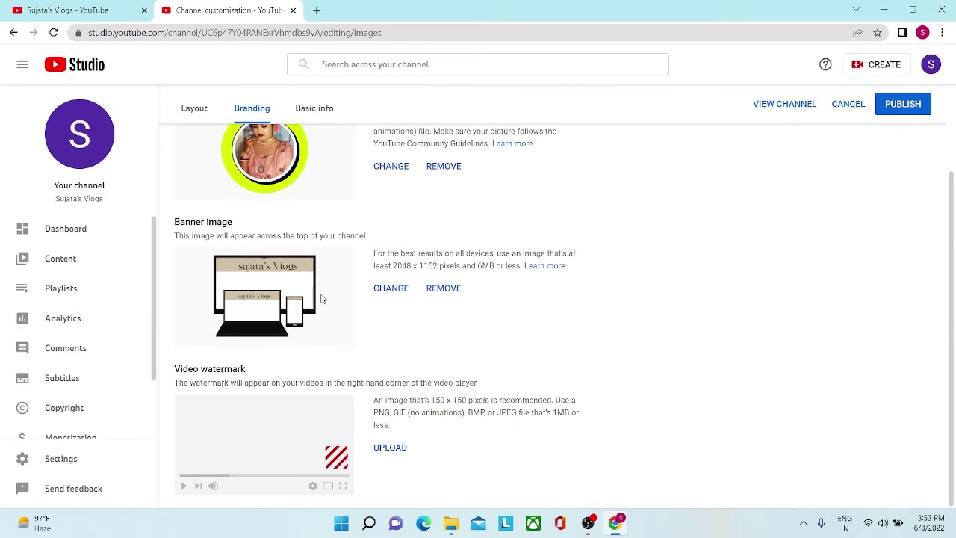
pyautogui.scroll(3, 378, 240)
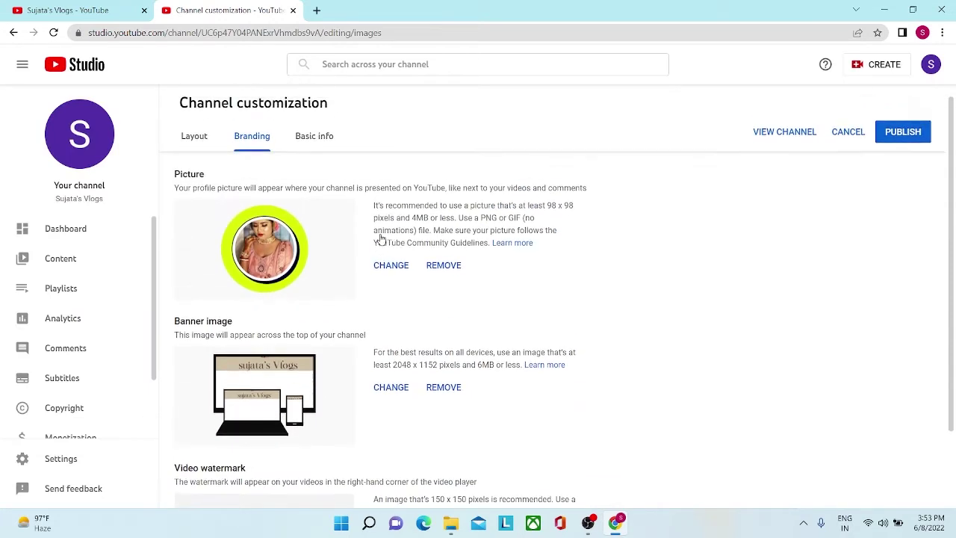
pyautogui.scroll(-2, 407, 310)
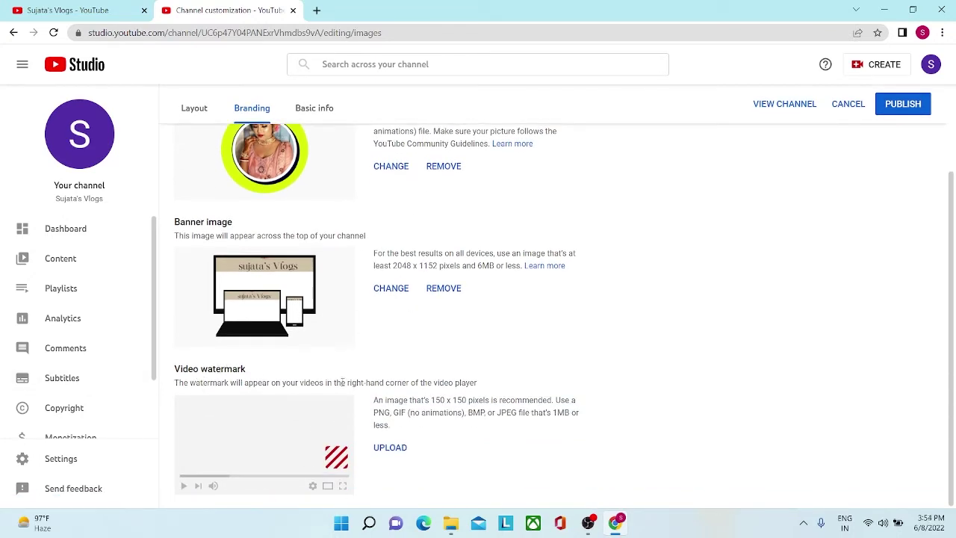
# Upload 'Untitled design (5)' as the video watermark image
pyautogui.click(390, 449)
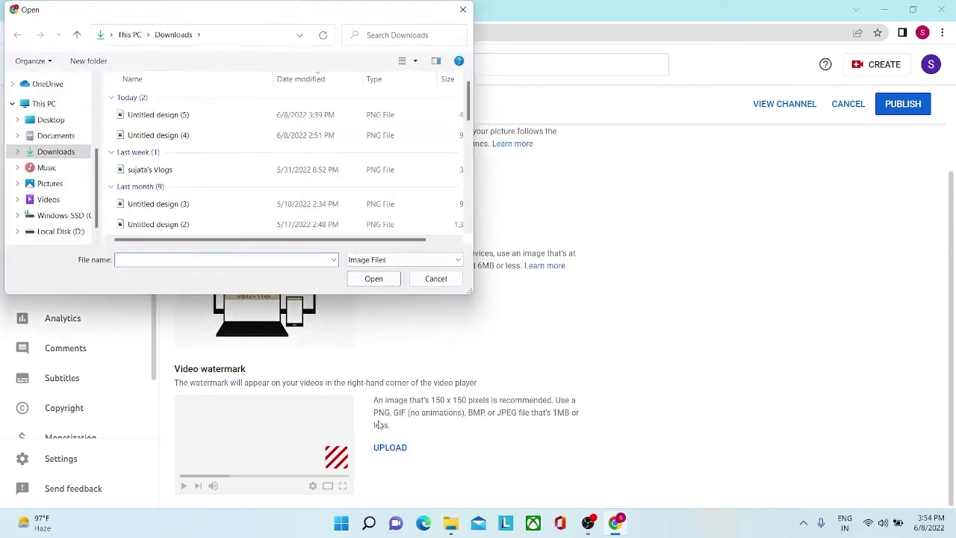
pyautogui.click(161, 122)
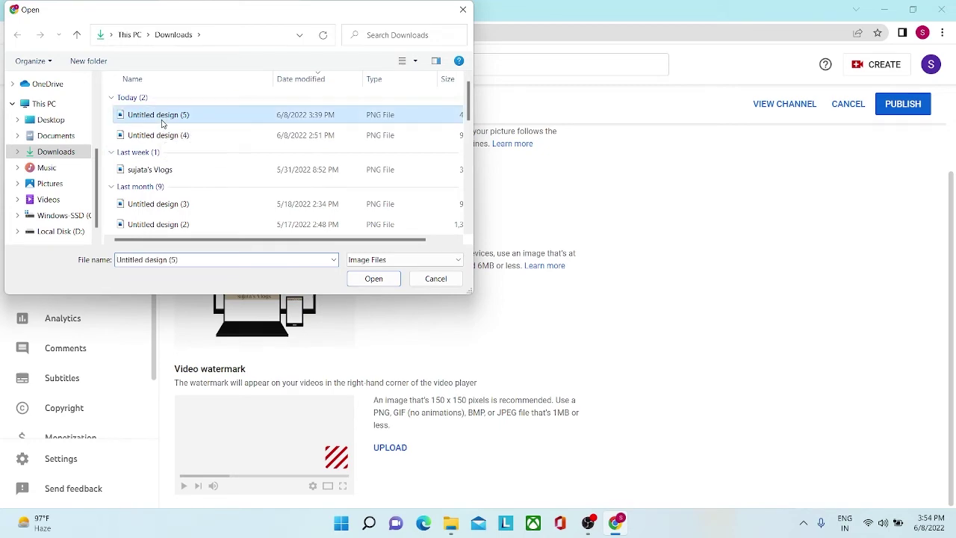
pyautogui.click(363, 278)
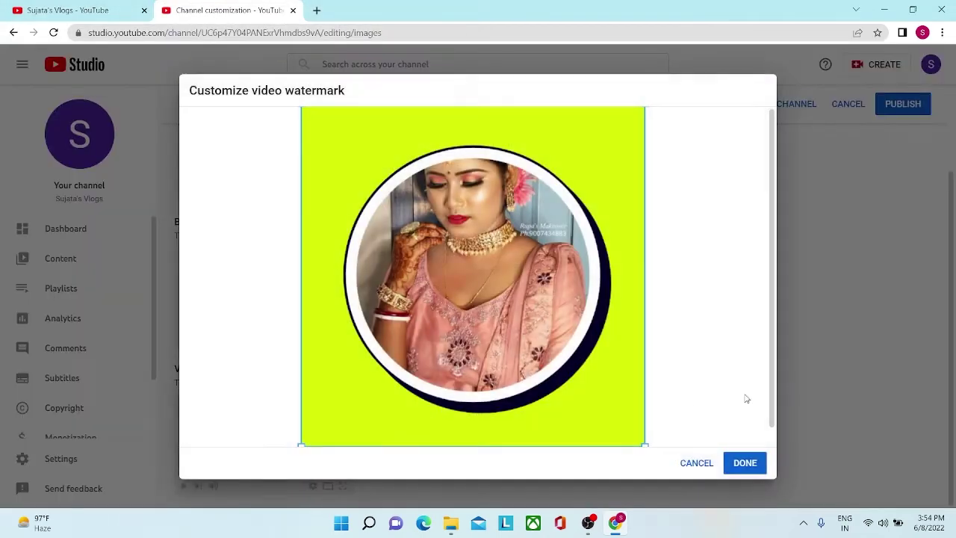
pyautogui.click(755, 463)
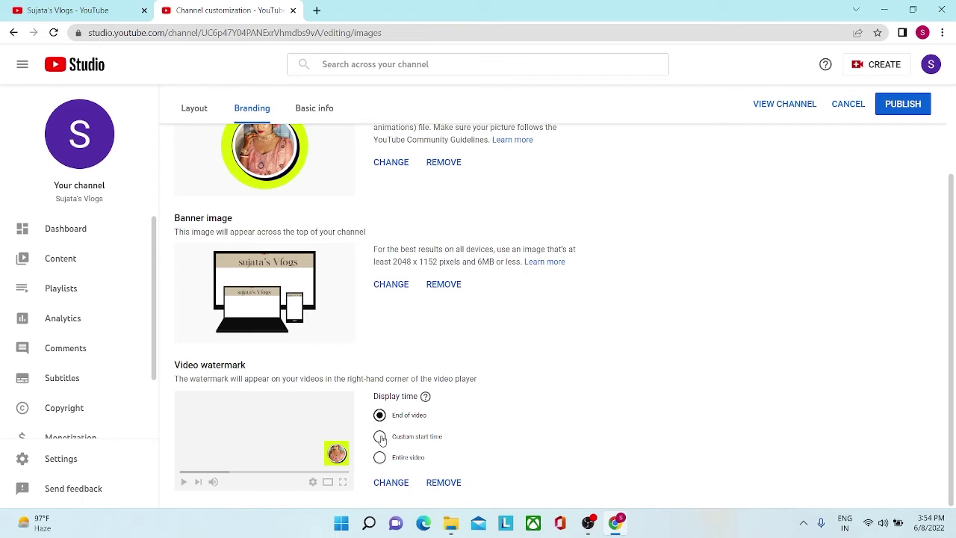
# Show the watermark for the entire video and publish the branding changes
pyautogui.click(380, 436)
pyautogui.scroll(-1, 505, 403)
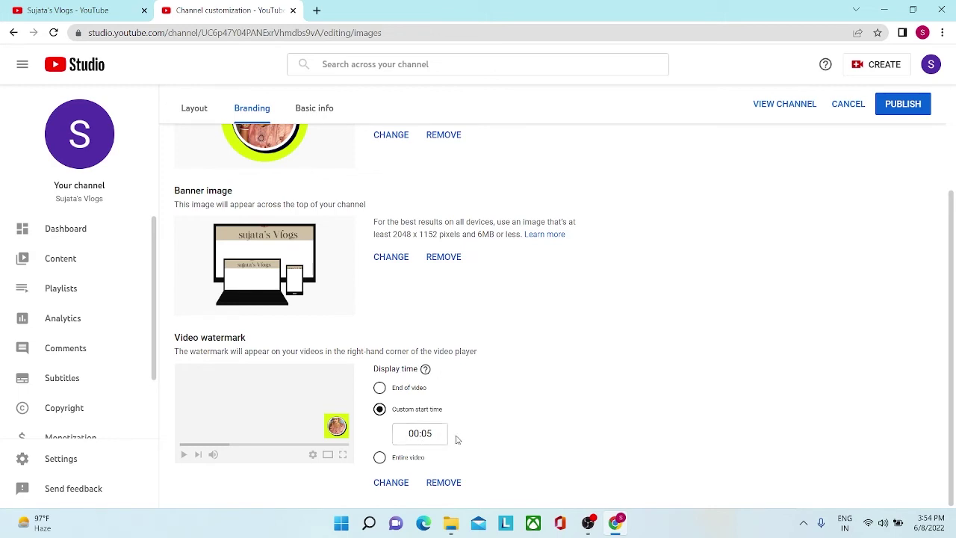
pyautogui.click(379, 458)
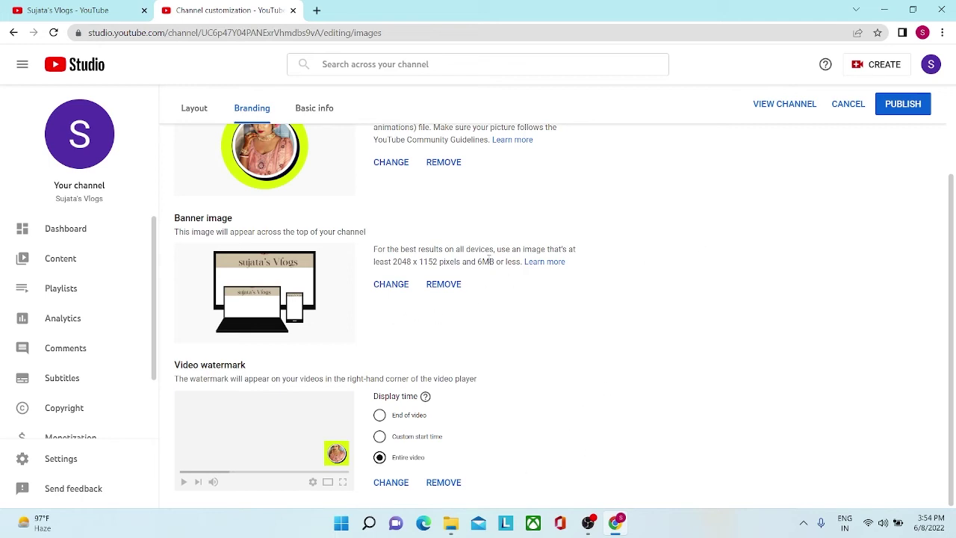
pyautogui.scroll(2, 491, 263)
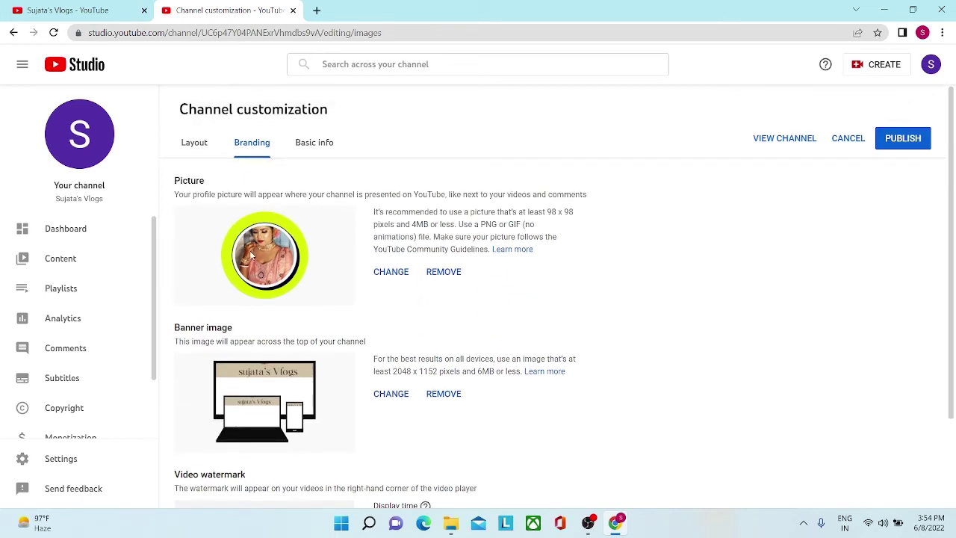
pyautogui.scroll(-2, 340, 340)
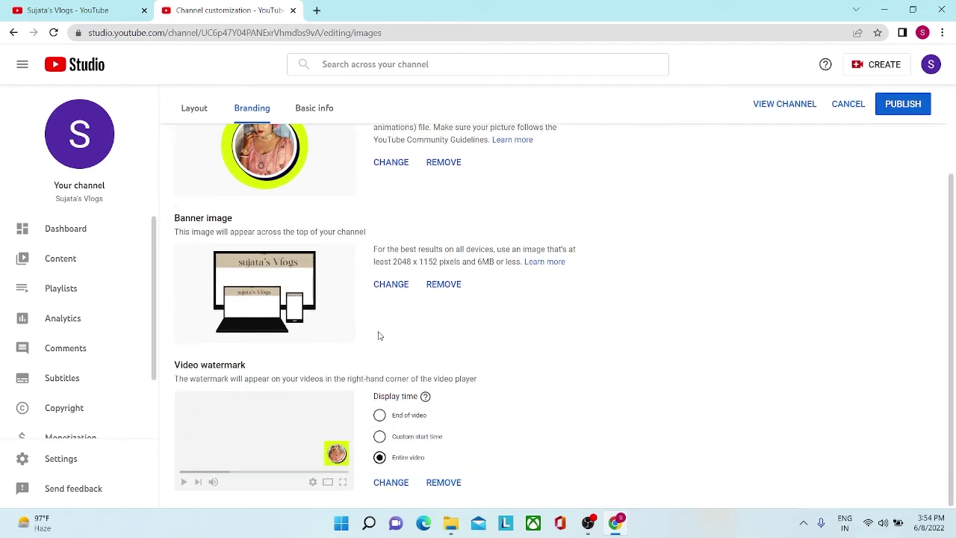
pyautogui.click(907, 105)
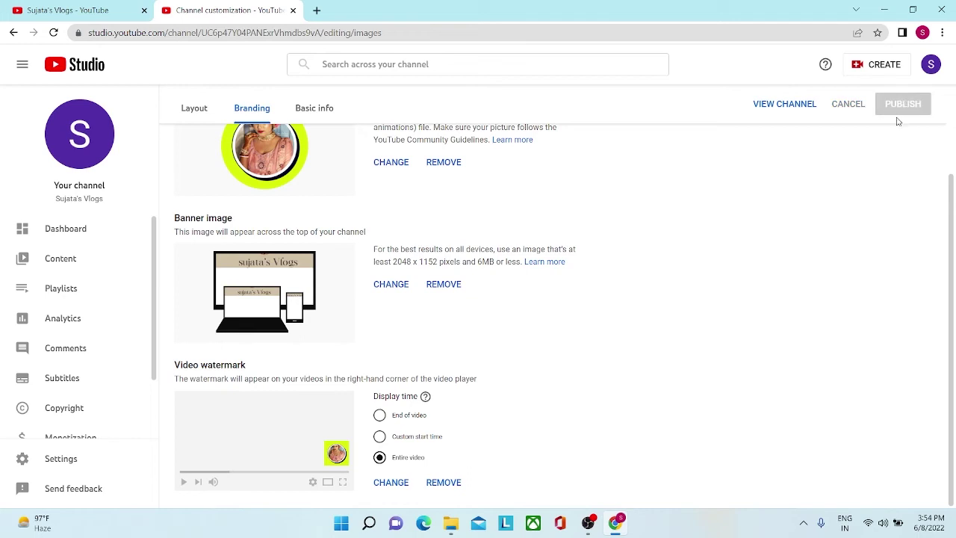
pyautogui.scroll(2, 901, 154)
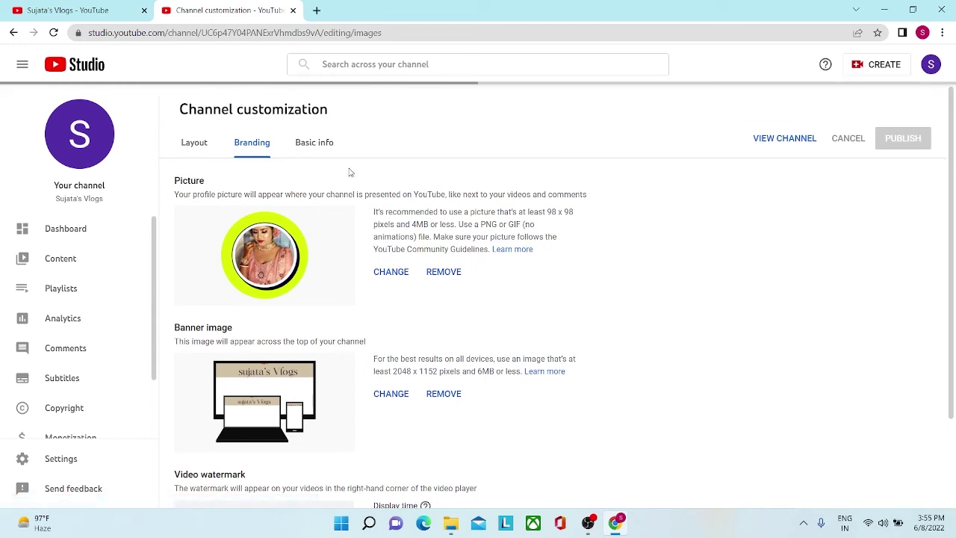
# Write the channel description in Basic info and add a new empty link entry
pyautogui.click(311, 145)
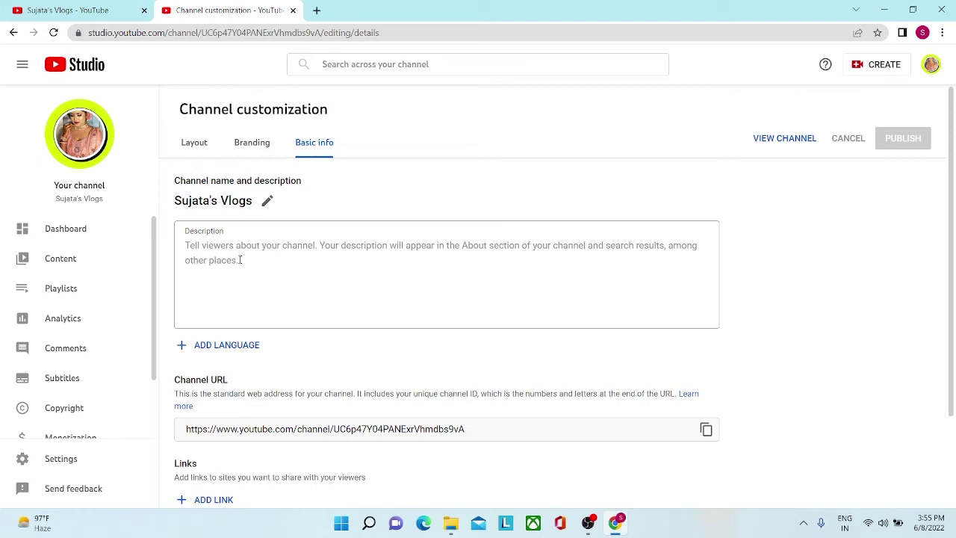
pyautogui.click(203, 250)
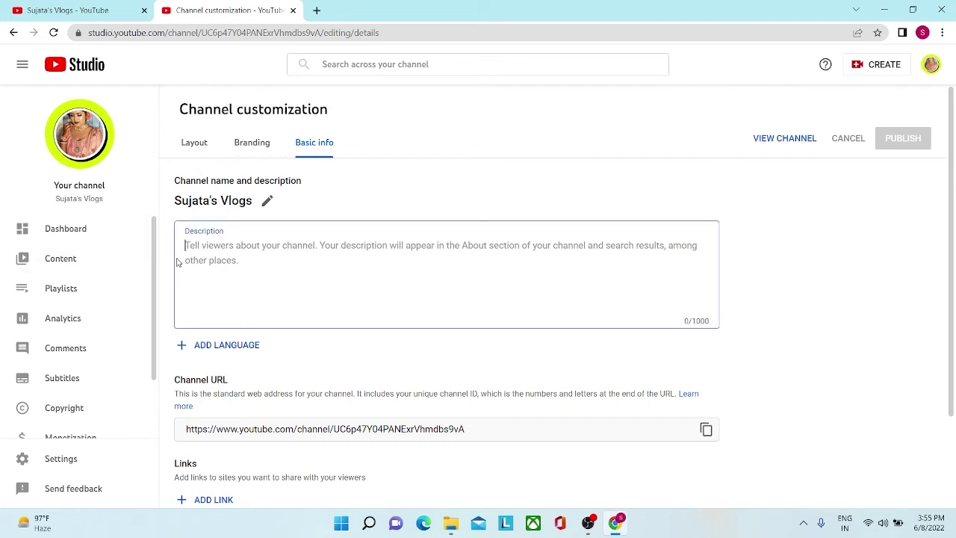
pyautogui.write('HI')
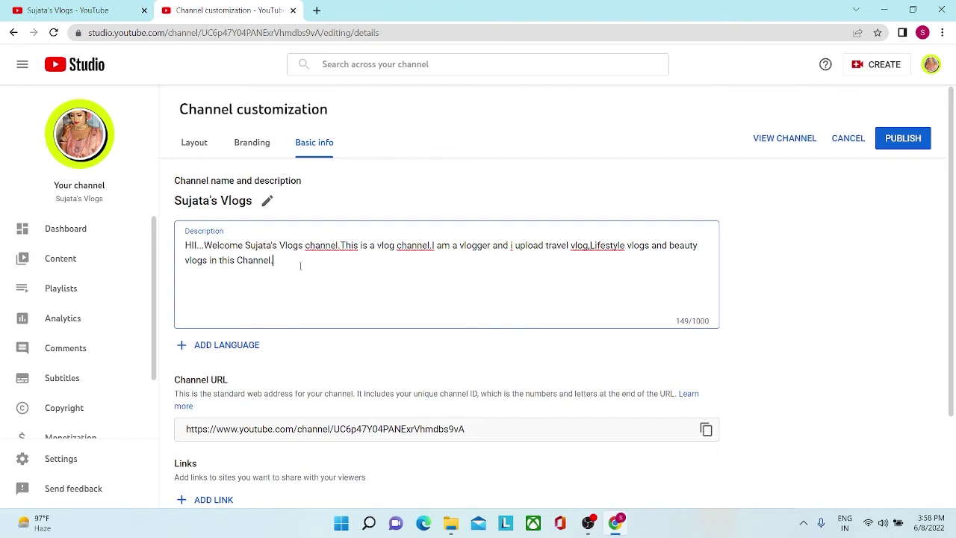
pyautogui.scroll(-2, 307, 264)
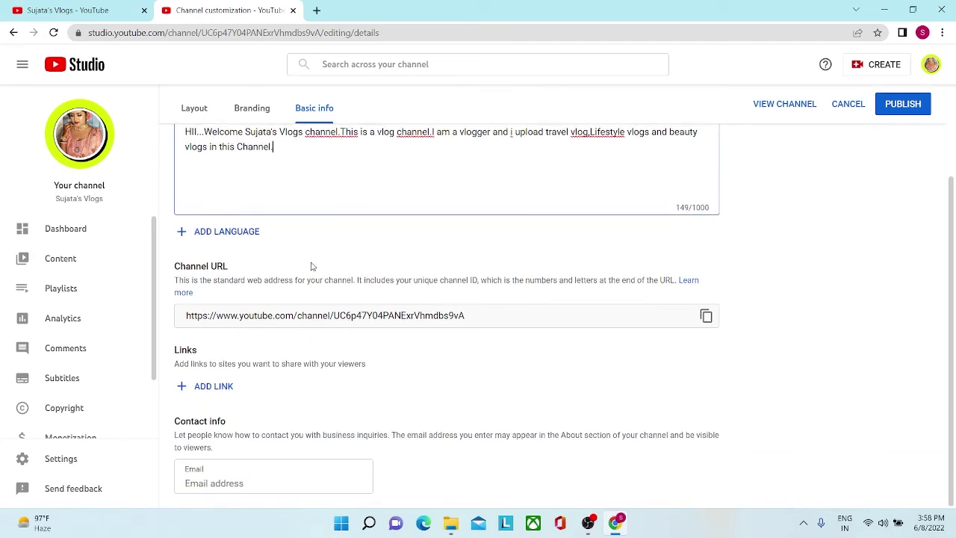
pyautogui.click(182, 389)
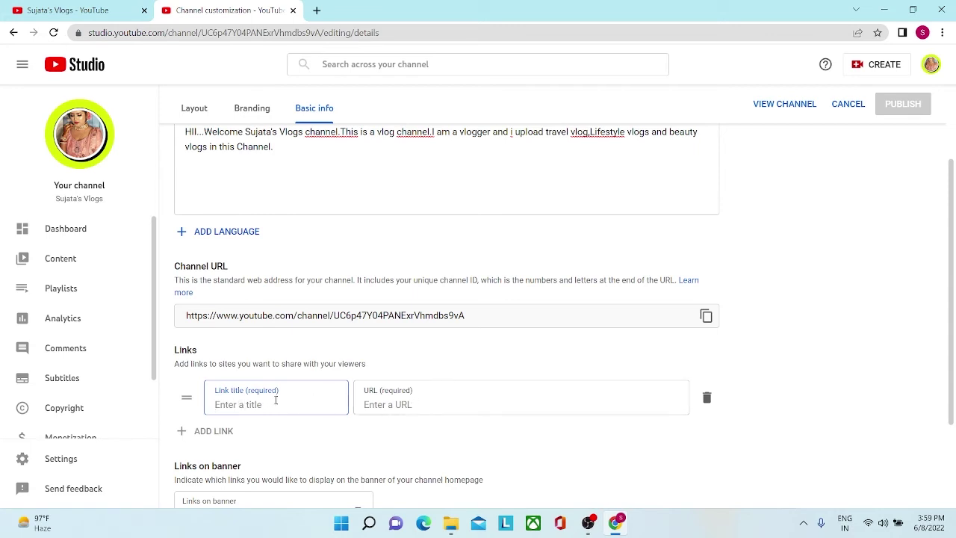
# Fill in the business contact e-mail address in Basic info's Email field
pyautogui.scroll(-2, 421, 412)
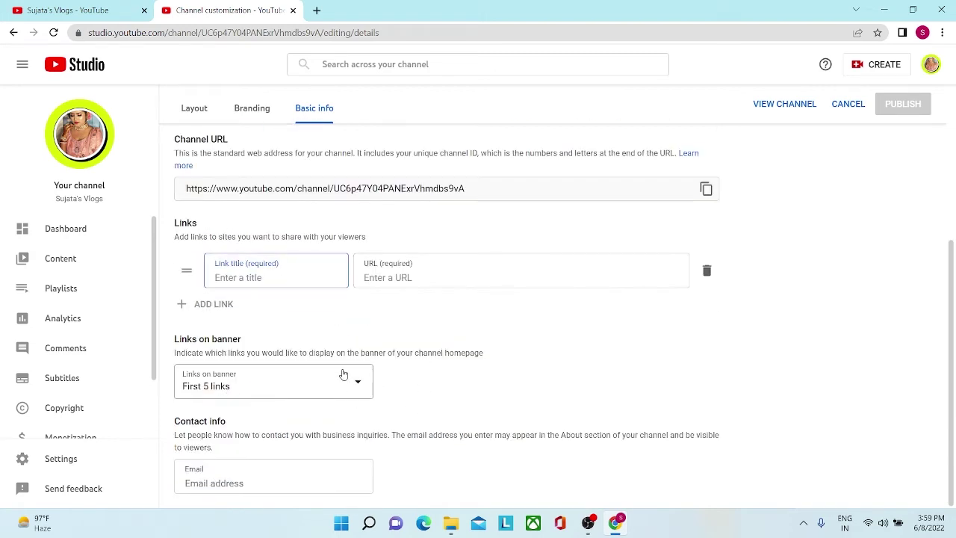
pyautogui.click(241, 483)
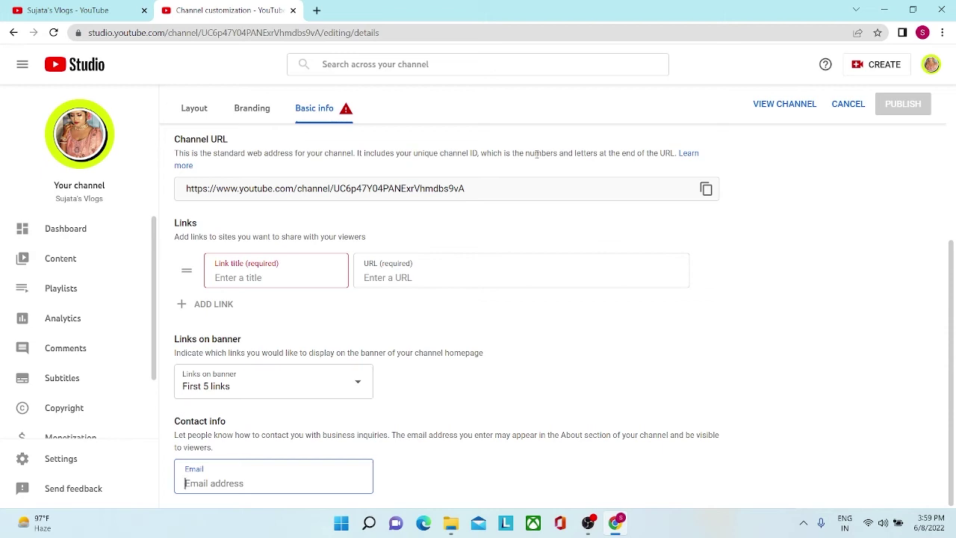
pyautogui.click(922, 33)
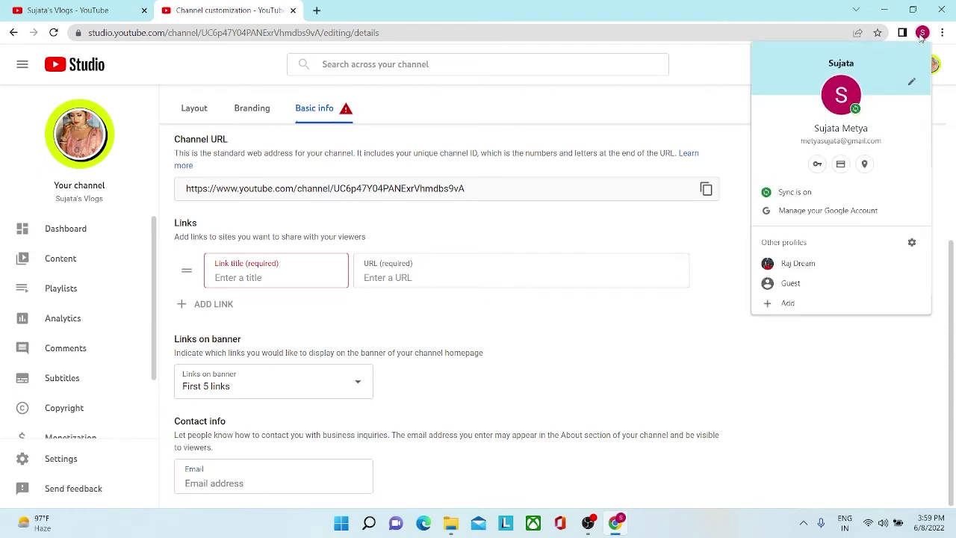
pyautogui.click(922, 35)
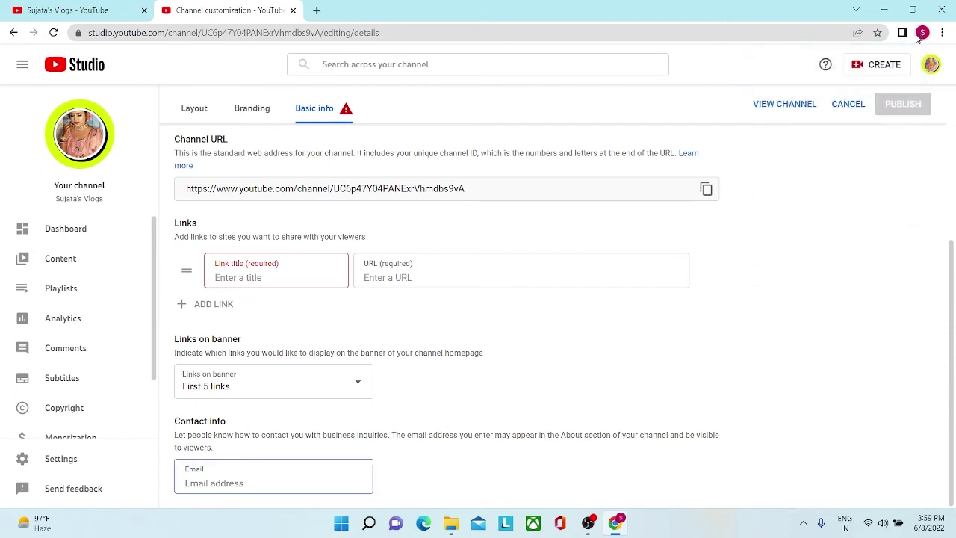
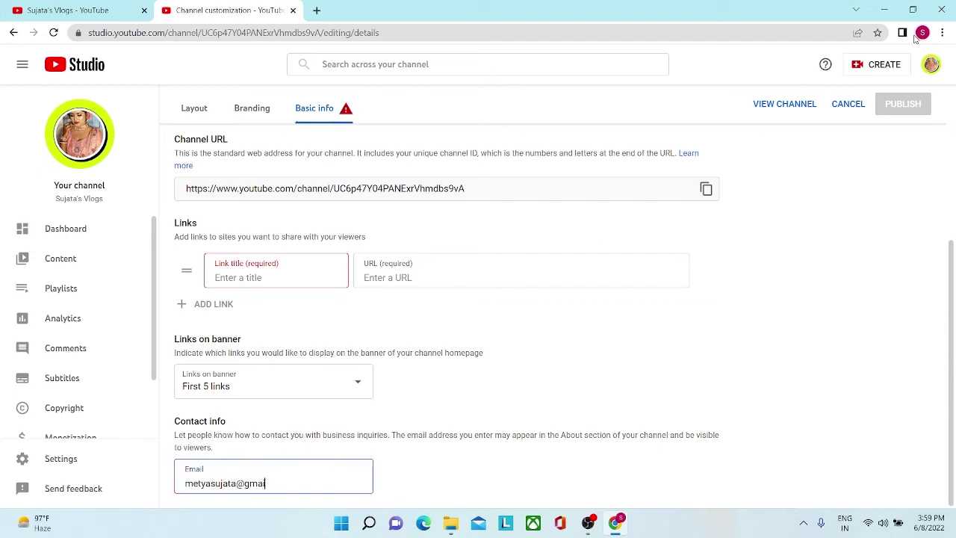
pyautogui.click(185, 271)
pyautogui.scroll(5, 598, 316)
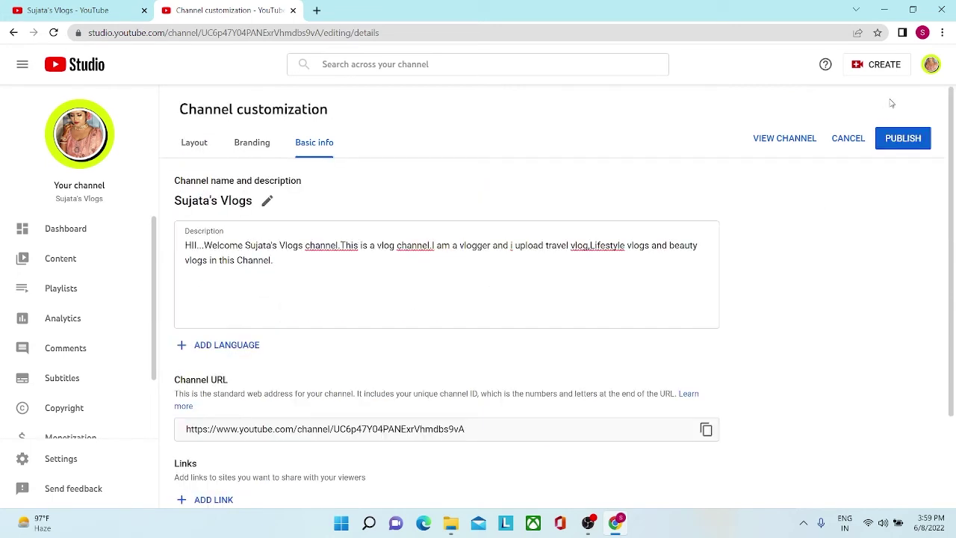
# Publish the Basic info changes and return to the Branding section's watermark area
pyautogui.click(908, 141)
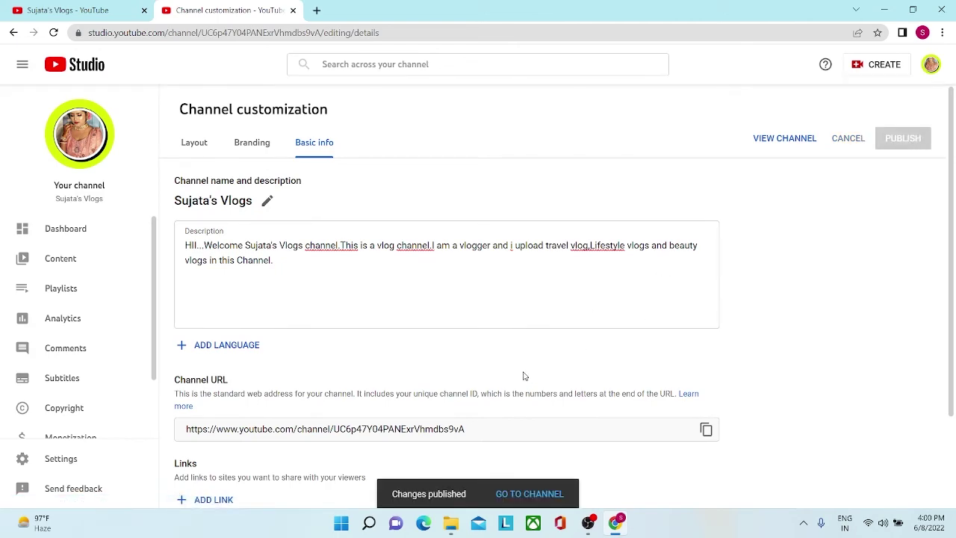
pyautogui.scroll(-2, 527, 377)
pyautogui.scroll(2, 535, 354)
pyautogui.click(246, 143)
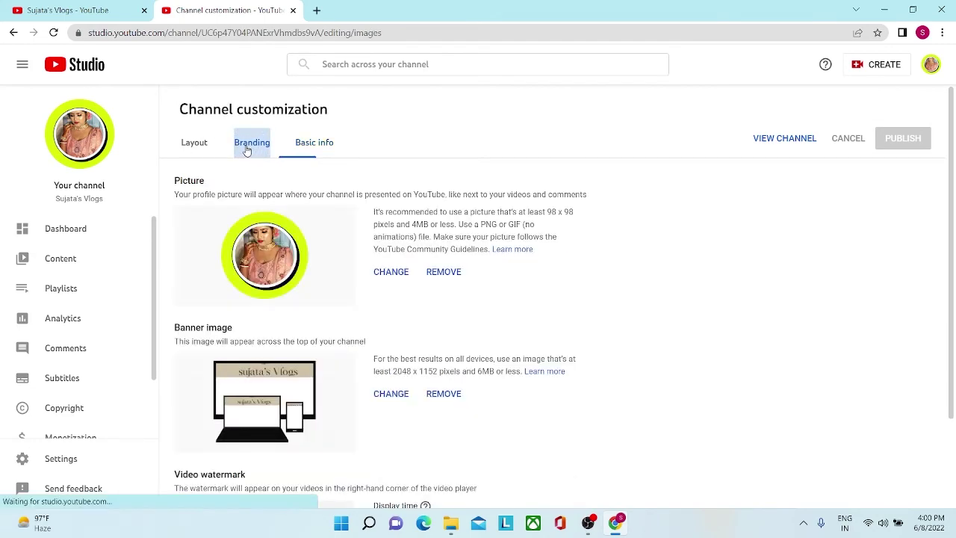
pyautogui.scroll(-2, 376, 256)
pyautogui.scroll(3, 463, 187)
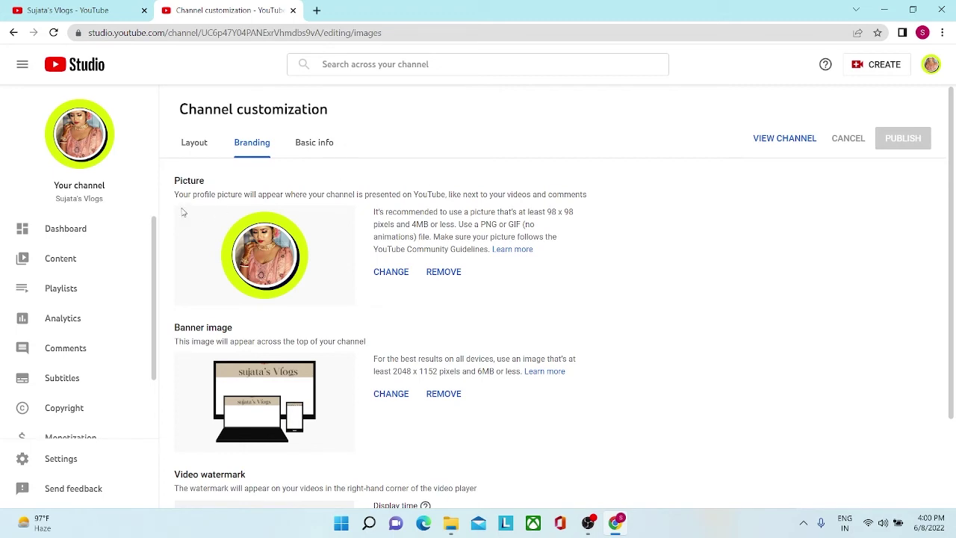
pyautogui.scroll(-2, 203, 254)
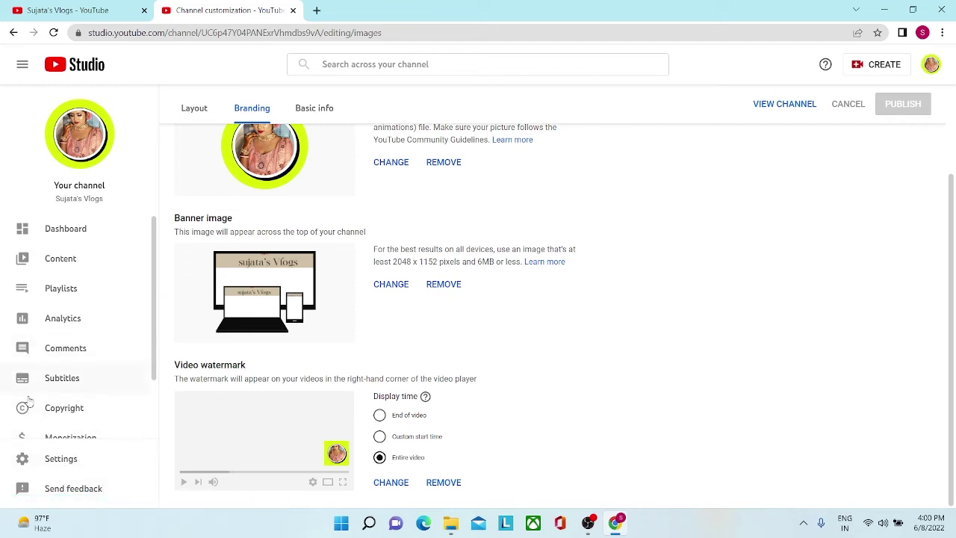
# Set the country of residence to India in the channel's basic info settings
pyautogui.click(60, 460)
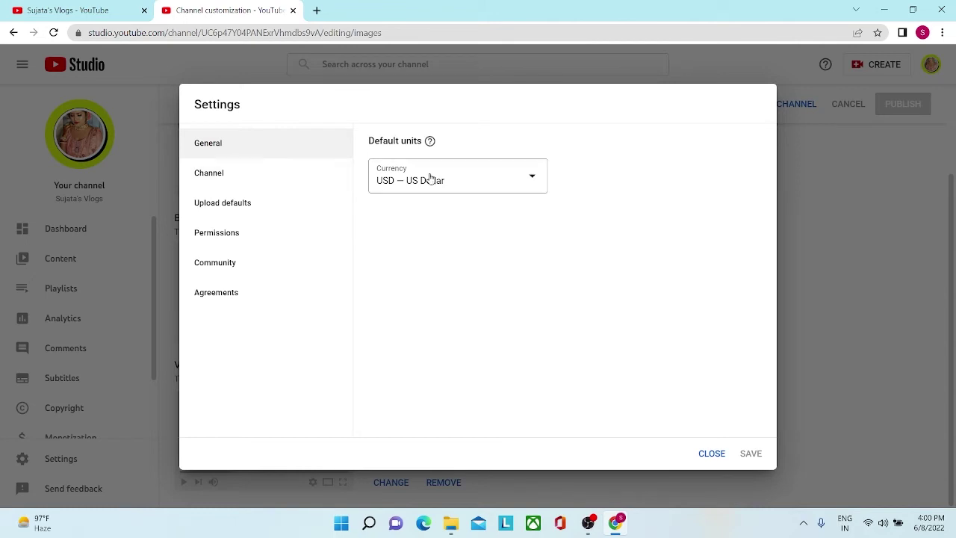
pyautogui.click(223, 178)
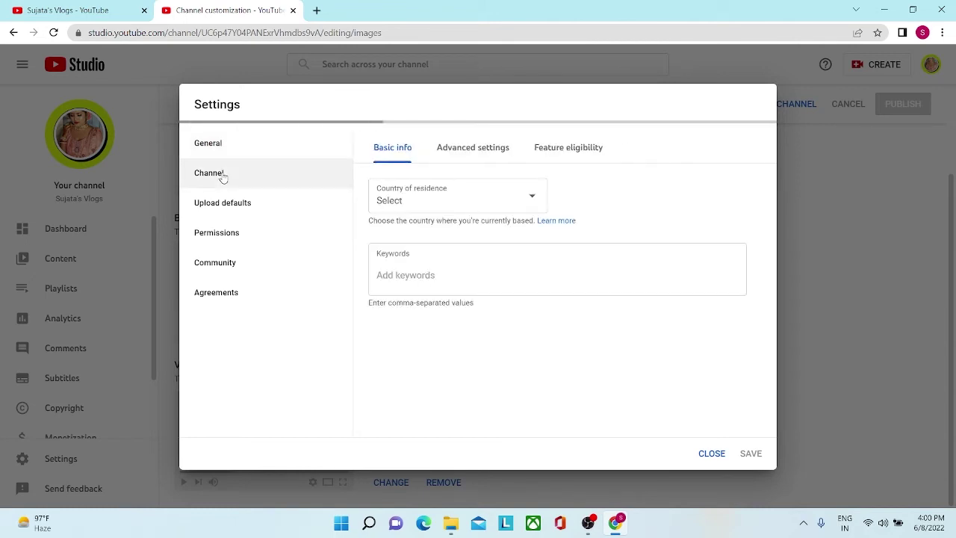
pyautogui.click(475, 197)
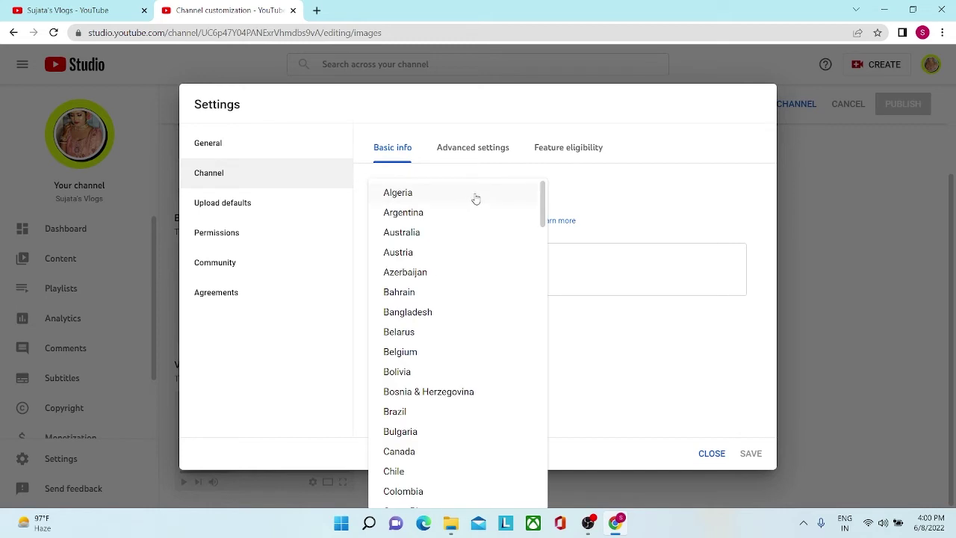
pyautogui.scroll(-4, 478, 210)
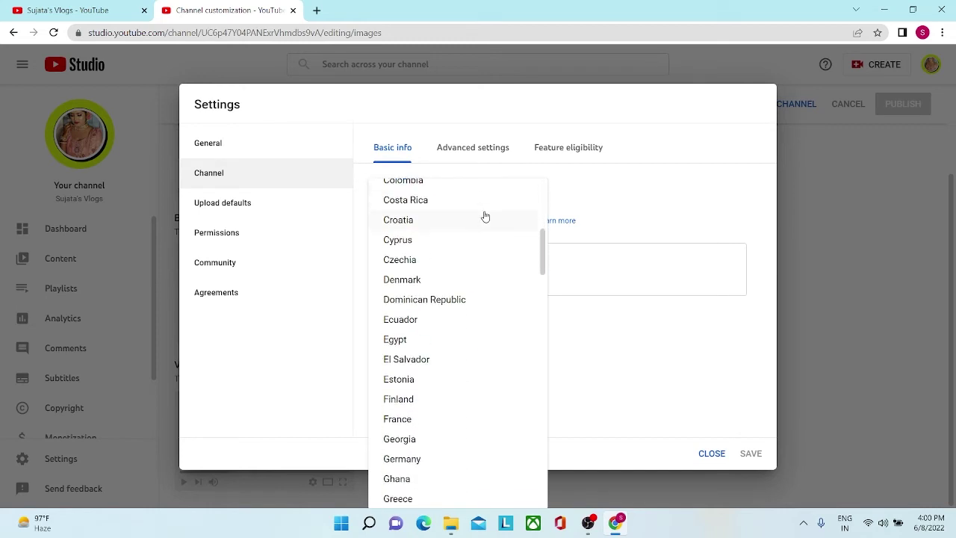
pyautogui.scroll(-5, 484, 216)
pyautogui.scroll(-1, 486, 216)
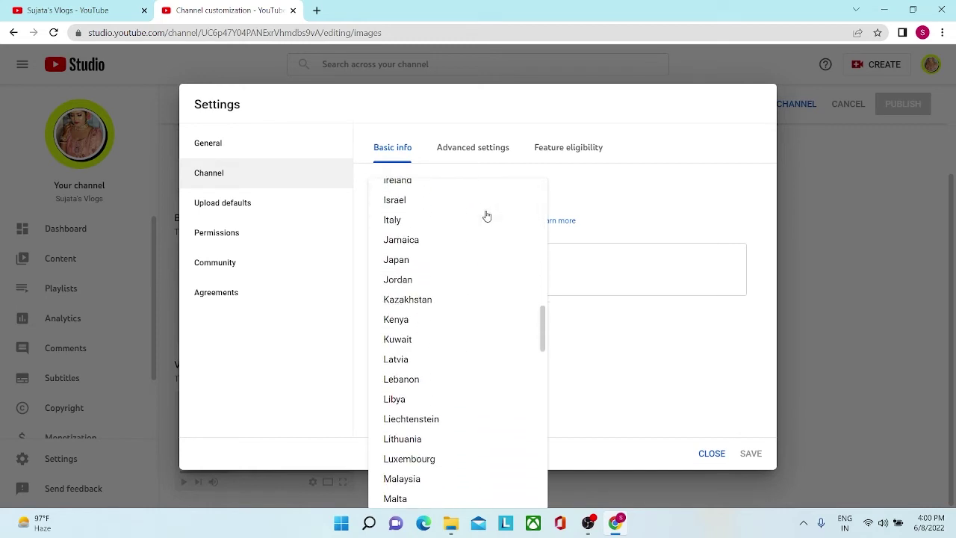
pyautogui.scroll(3, 458, 213)
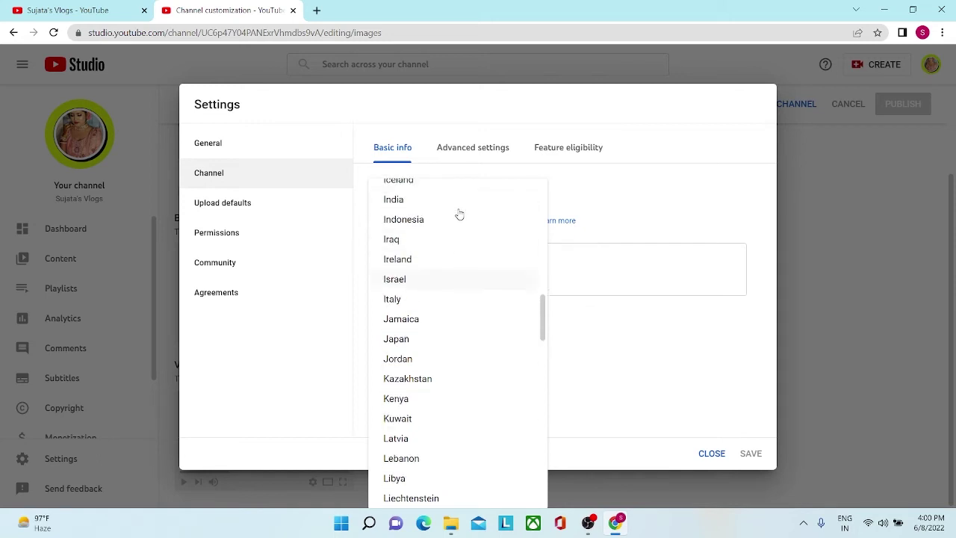
pyautogui.click(410, 306)
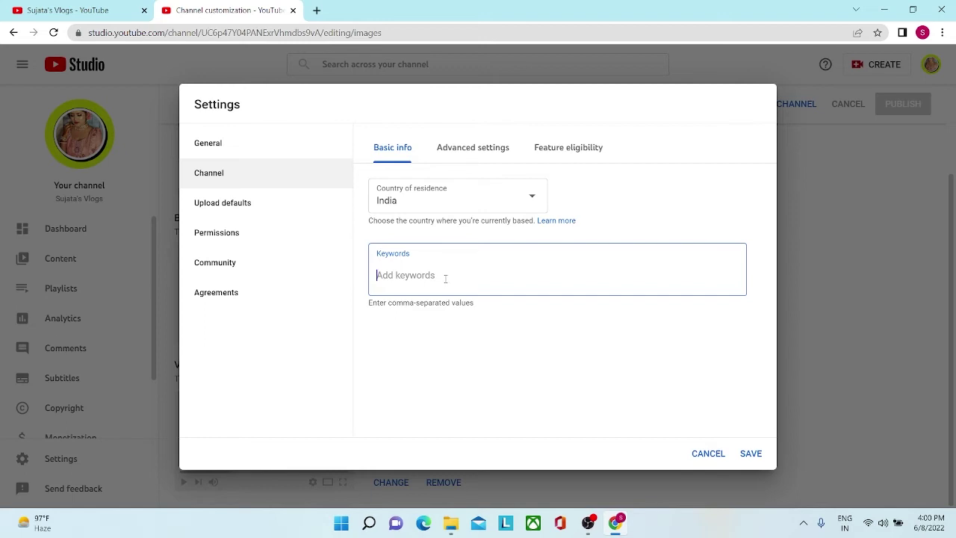
# Add the keywords sujata's vlogs, vlogs, lifestyle vlogs, beauty vlogs and travel vlogs
pyautogui.write("sujata's vlogs")
pyautogui.press('Return')
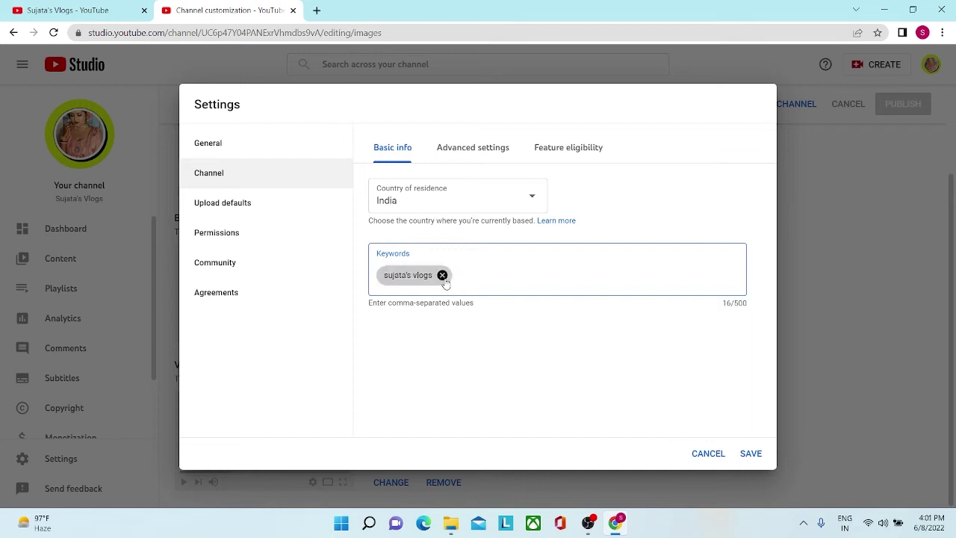
pyautogui.write('vlogs')
pyautogui.press('Return')
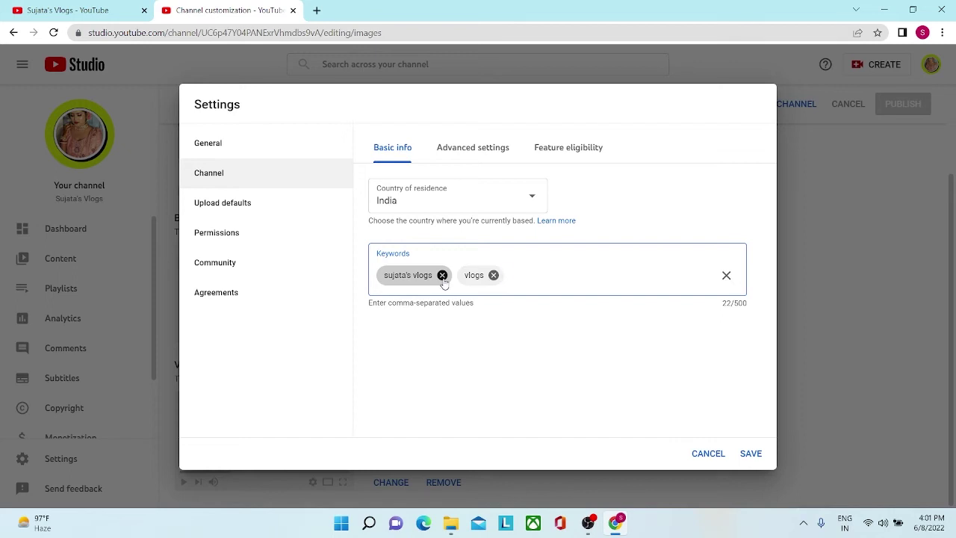
pyautogui.write('lifestyle vlogs')
pyautogui.press('Return')
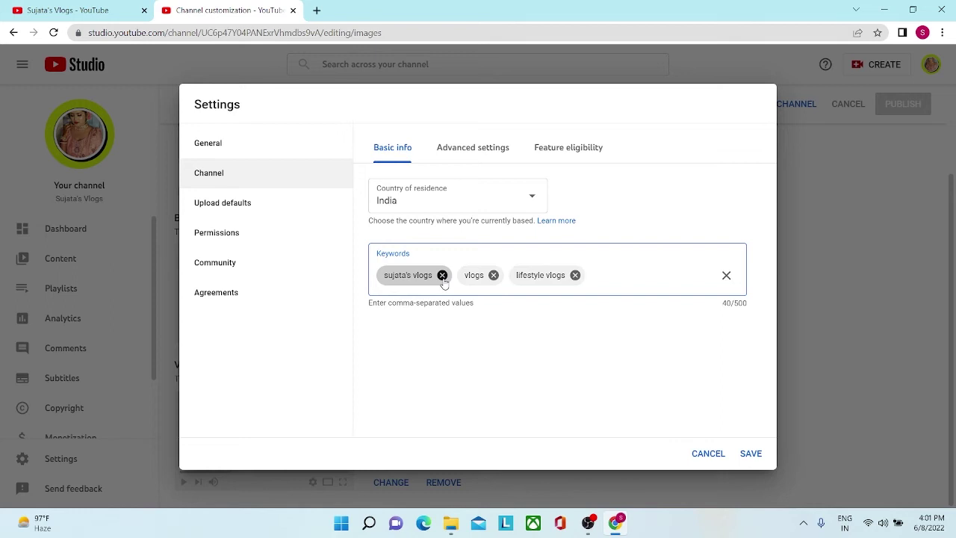
pyautogui.write('beauty vlogs')
pyautogui.press('Return')
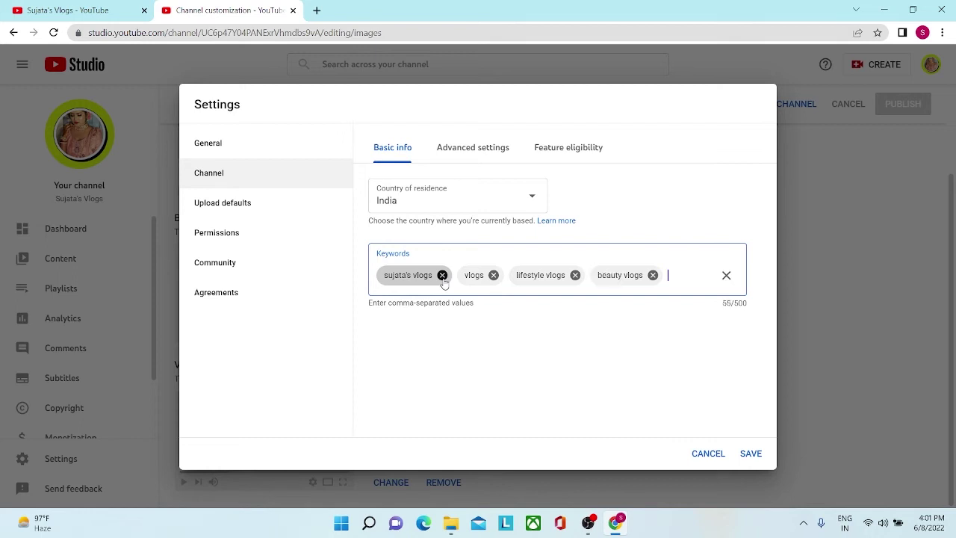
pyautogui.write('trav')
pyautogui.write('el vlo')
pyautogui.write('gs')
pyautogui.press('Return')
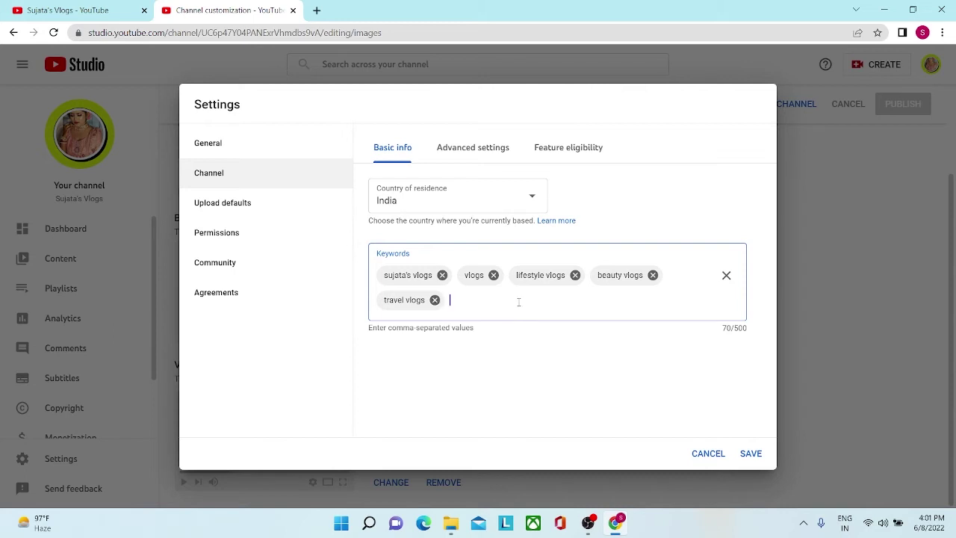
# Review the channel's advanced settings, then switch to the Feature eligibility tab
pyautogui.click(467, 154)
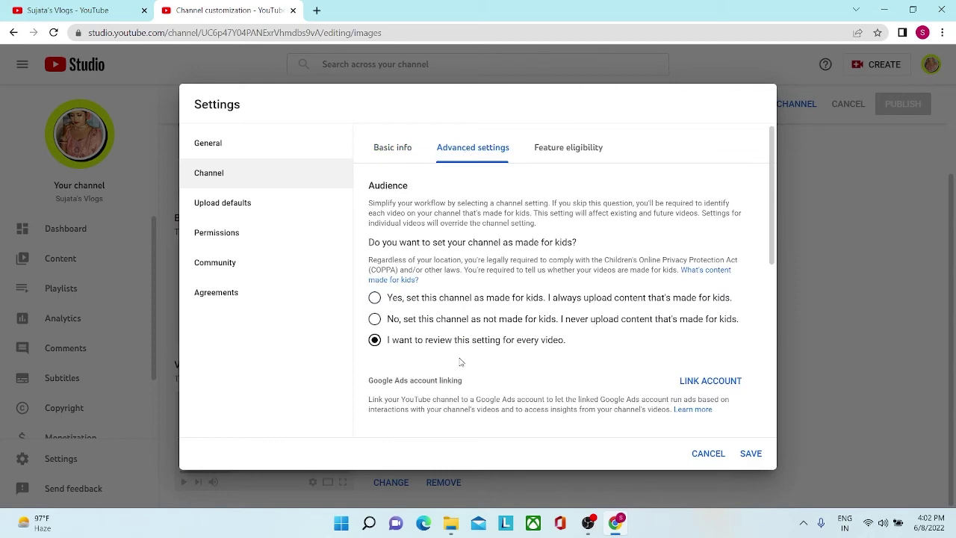
pyautogui.scroll(-1, 490, 351)
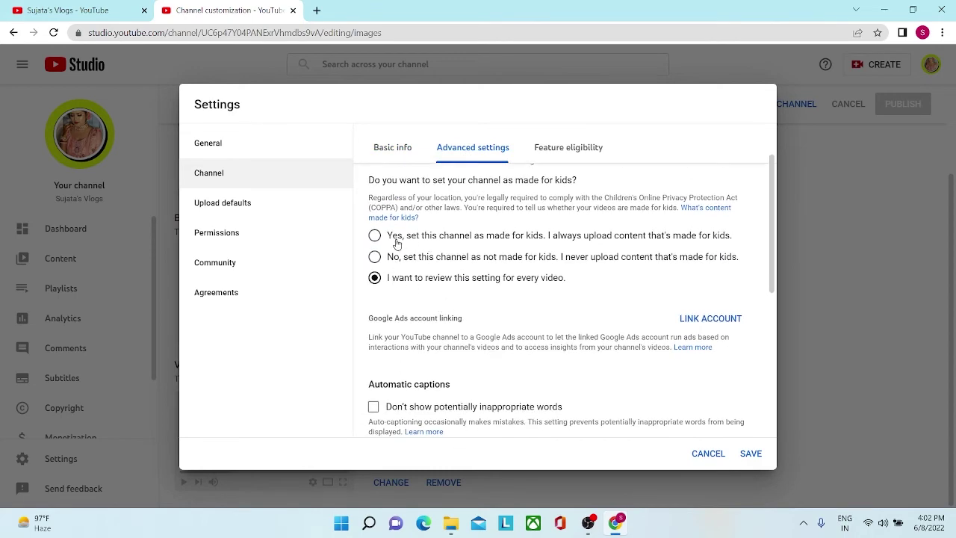
pyautogui.scroll(1, 393, 240)
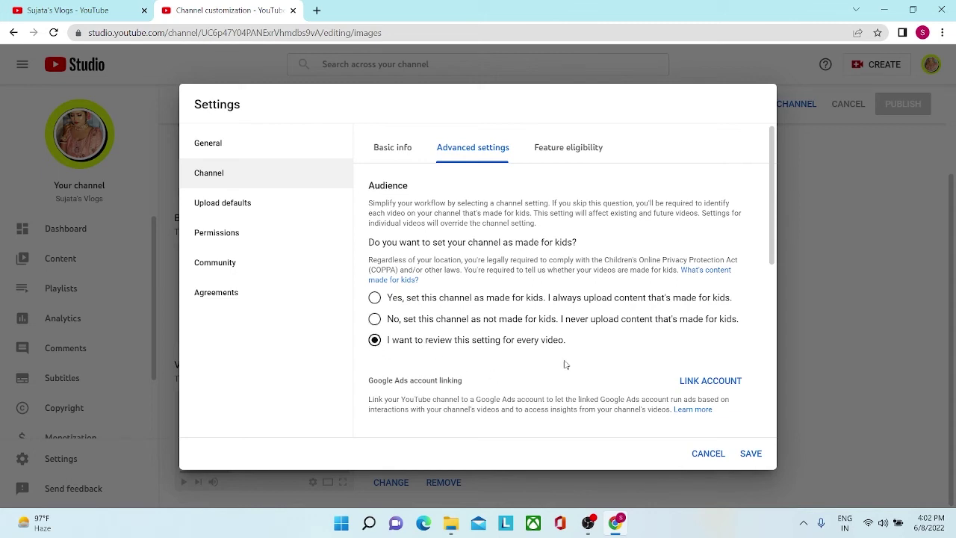
pyautogui.scroll(-2, 565, 365)
pyautogui.scroll(1, 566, 361)
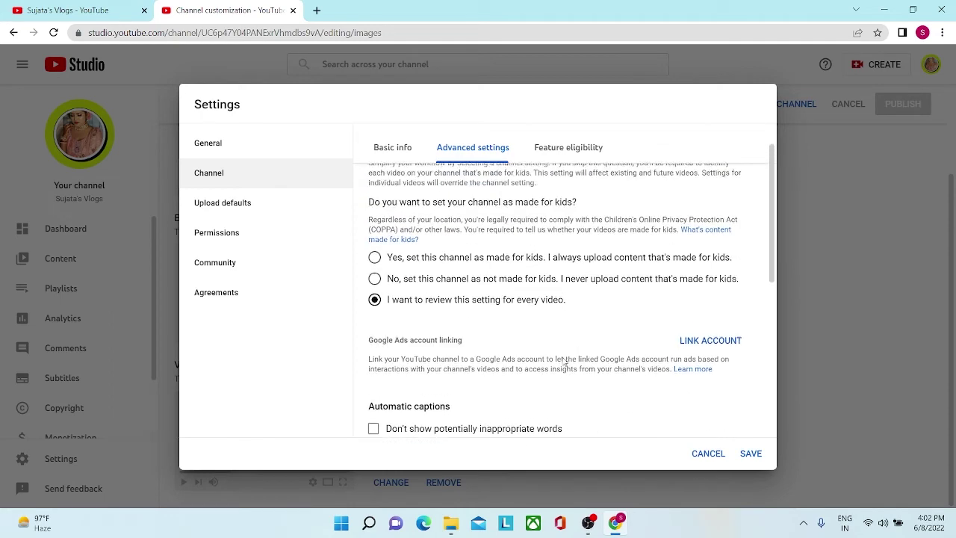
pyautogui.scroll(1, 566, 363)
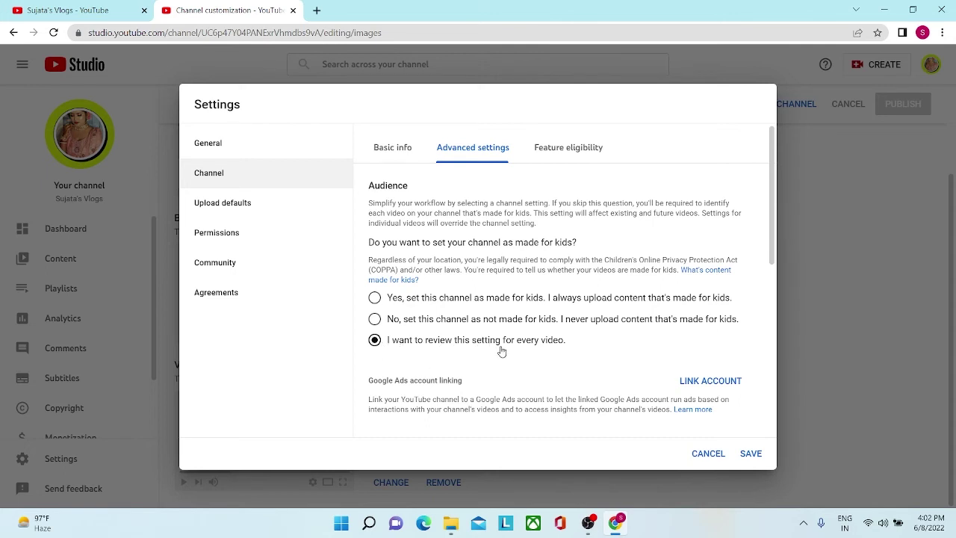
pyautogui.scroll(-3, 541, 355)
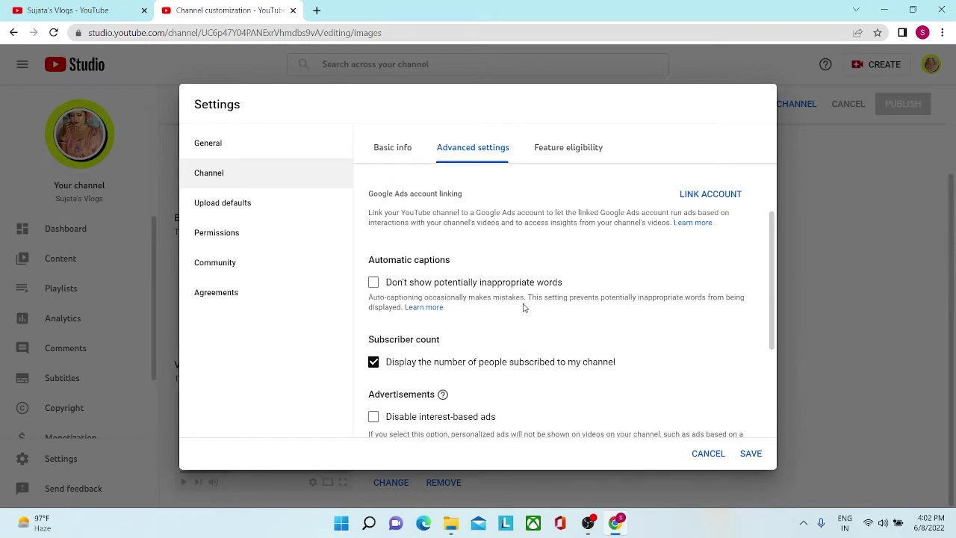
pyautogui.scroll(2, 525, 306)
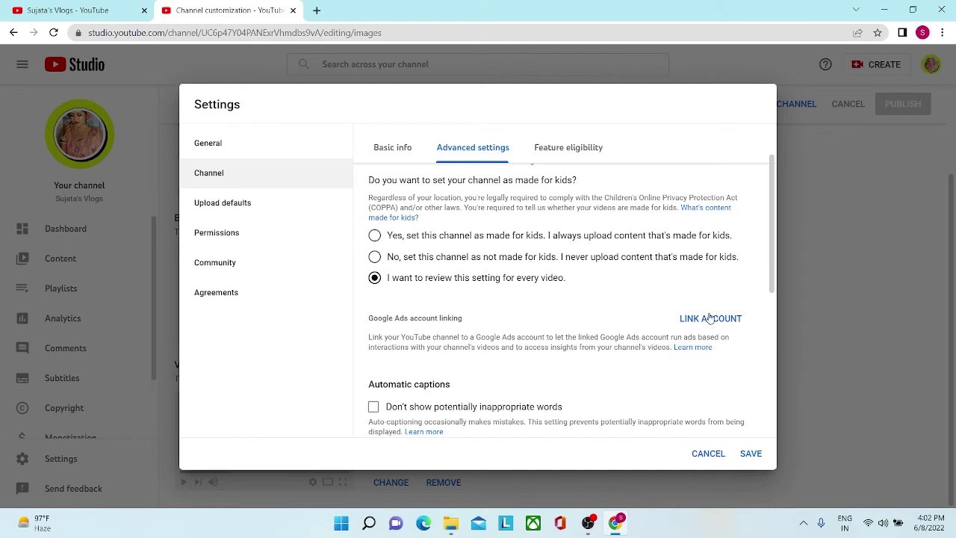
pyautogui.scroll(-3, 640, 376)
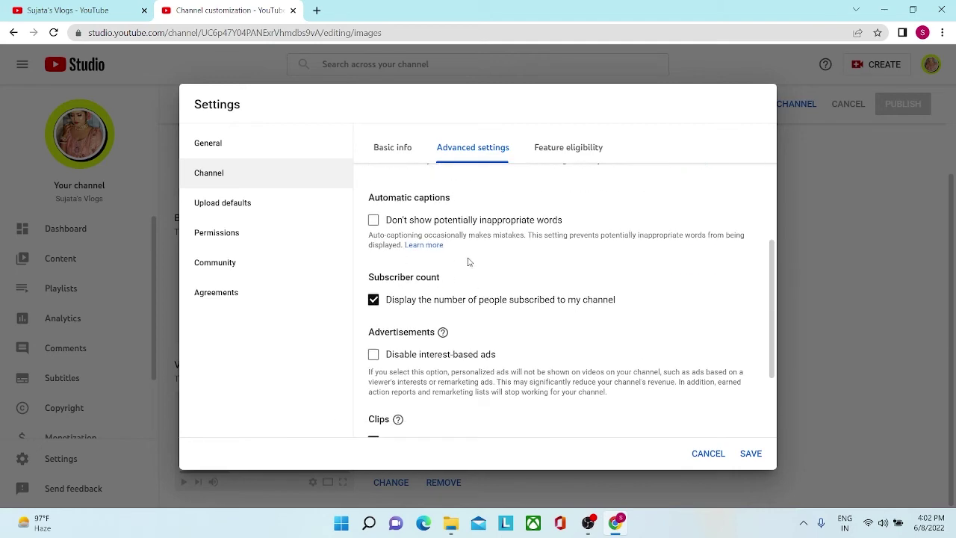
pyautogui.scroll(-2, 478, 328)
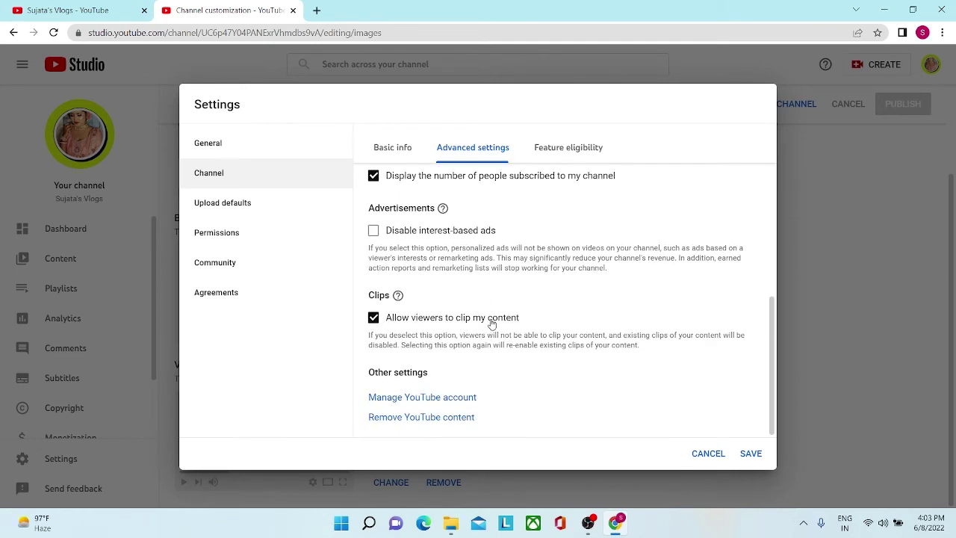
pyautogui.scroll(3, 647, 336)
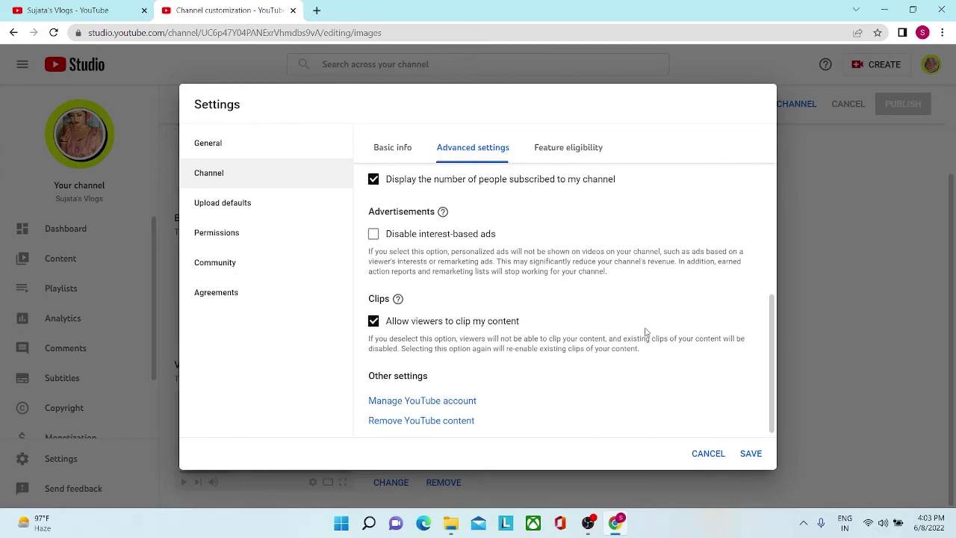
pyautogui.scroll(2, 647, 335)
pyautogui.click(564, 148)
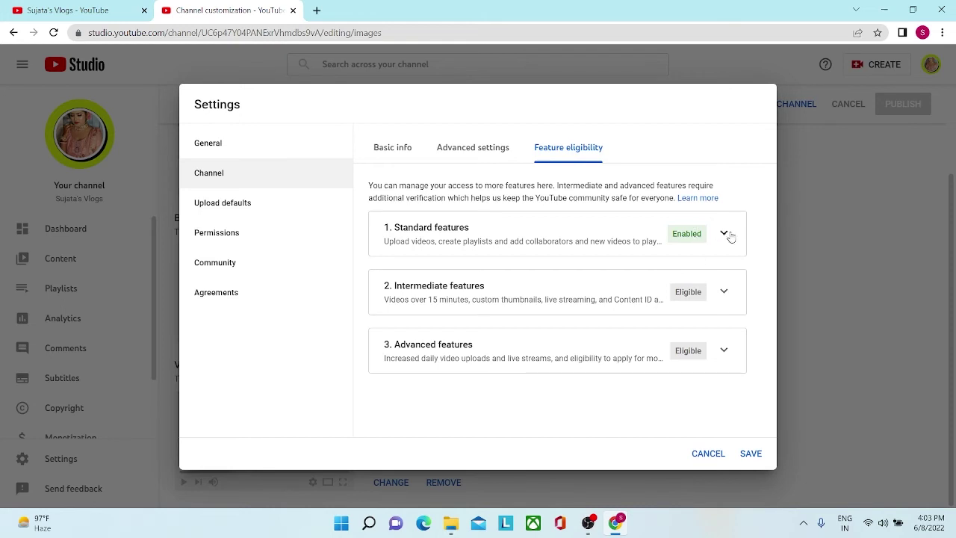
# Review the standard and intermediate feature requirements, then start phone number verification
pyautogui.click(724, 233)
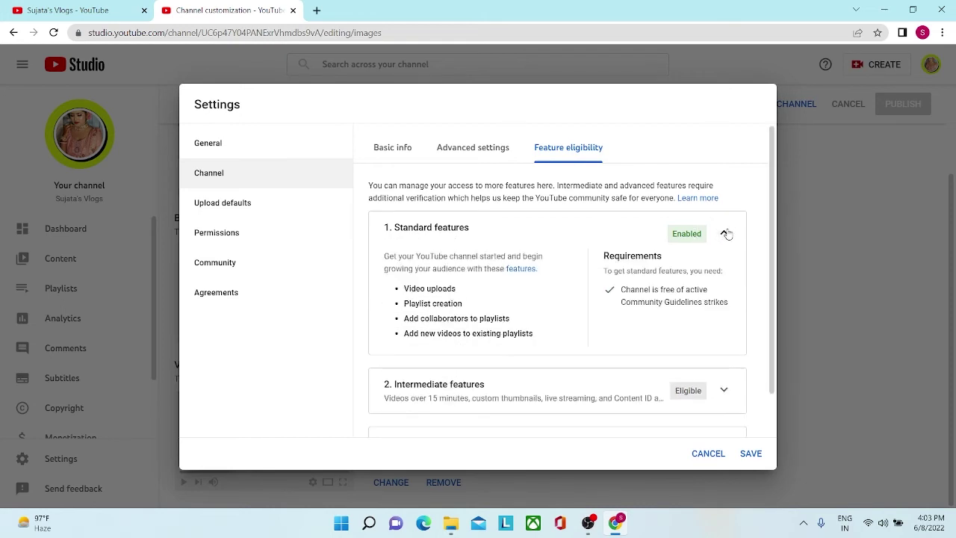
pyautogui.click(725, 234)
pyautogui.click(725, 295)
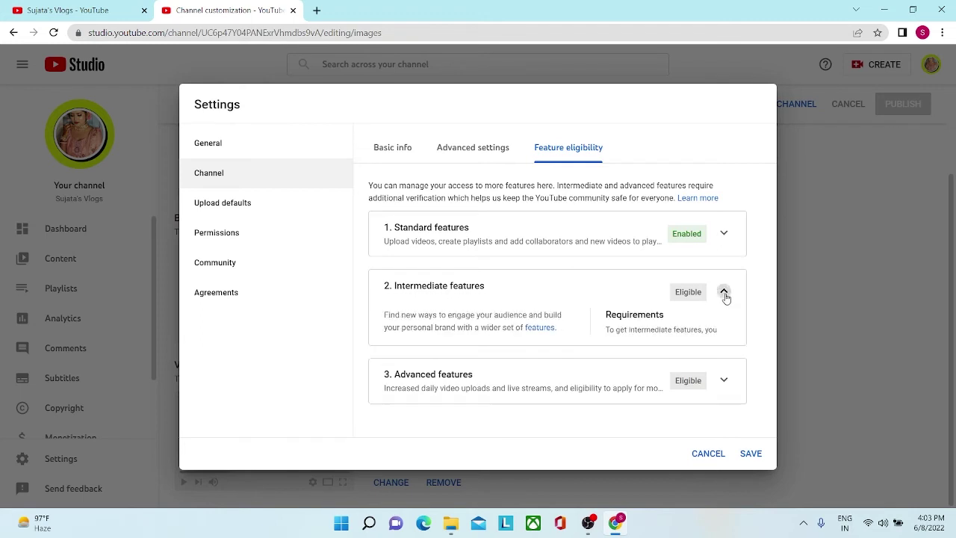
pyautogui.scroll(-2, 717, 296)
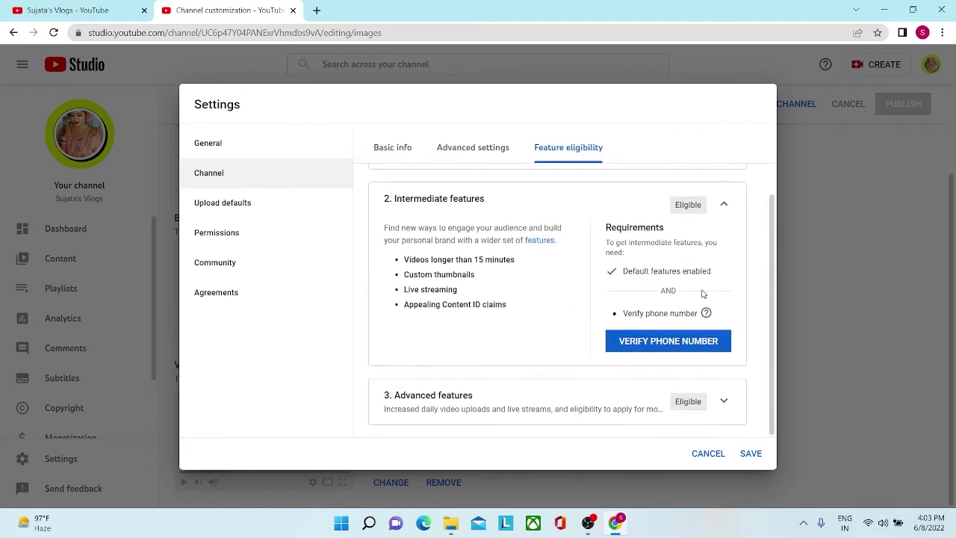
pyautogui.click(646, 345)
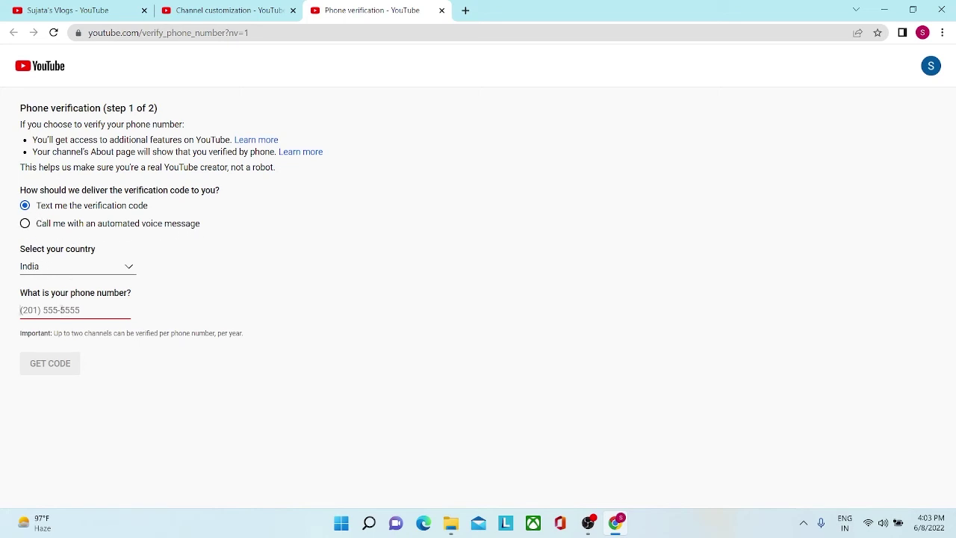
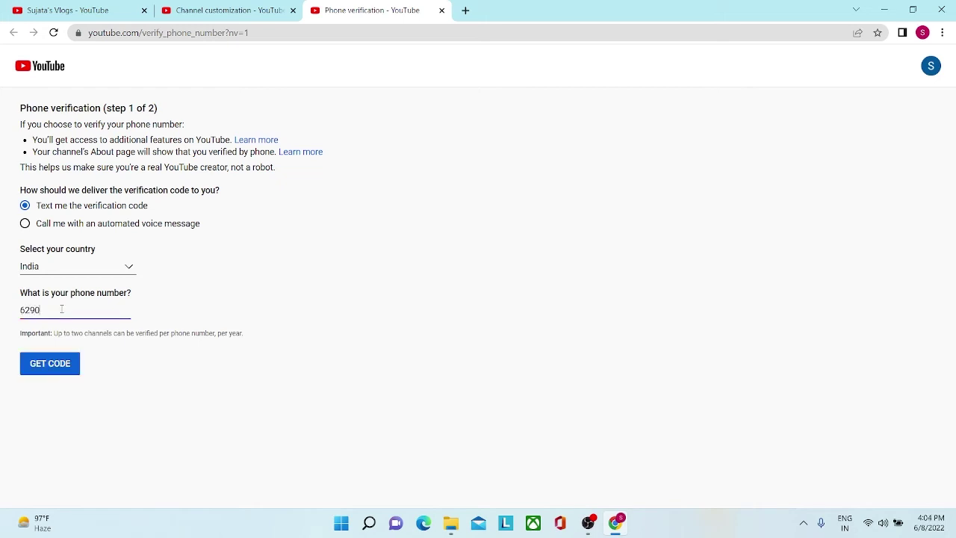
# Enter the channel's phone number, request a texted code, and submit the 6-digit code
pyautogui.click(65, 365)
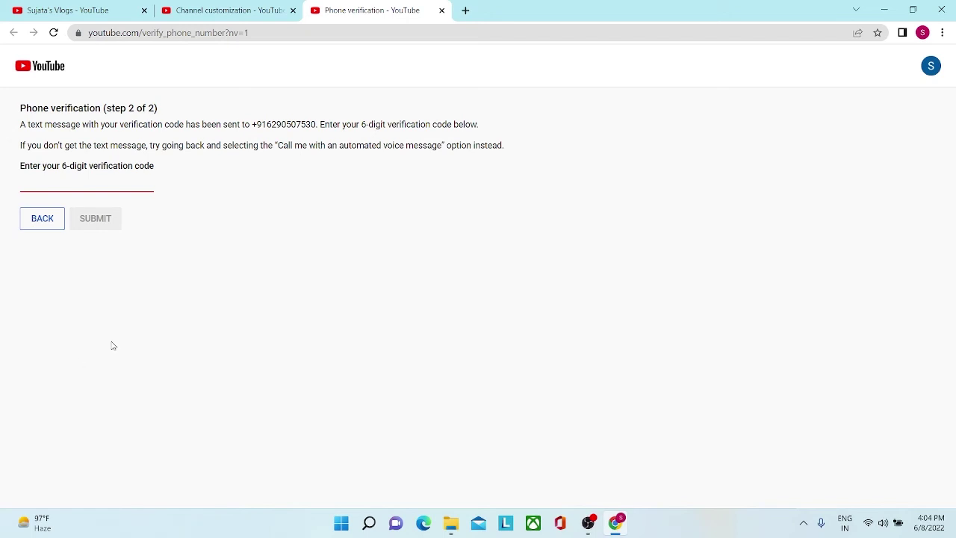
pyautogui.click(101, 186)
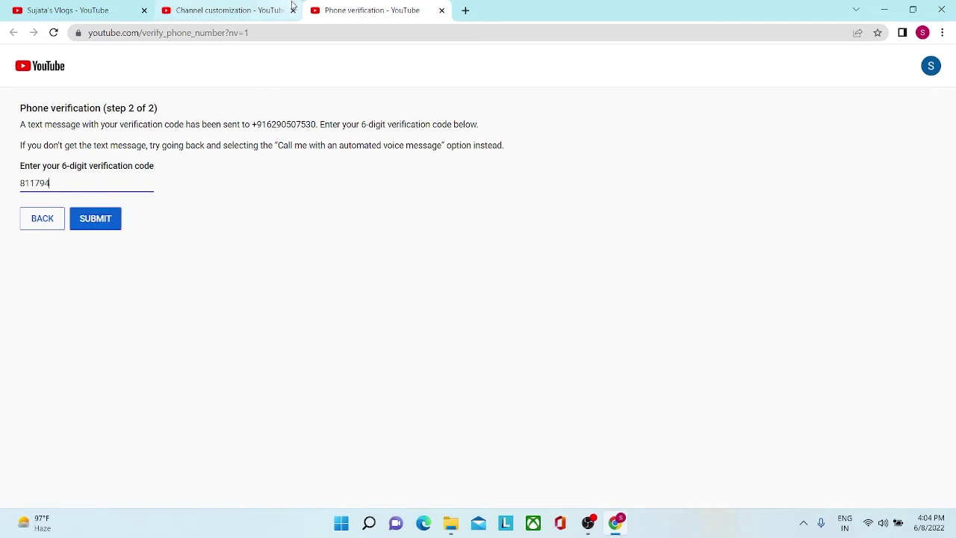
pyautogui.click(95, 220)
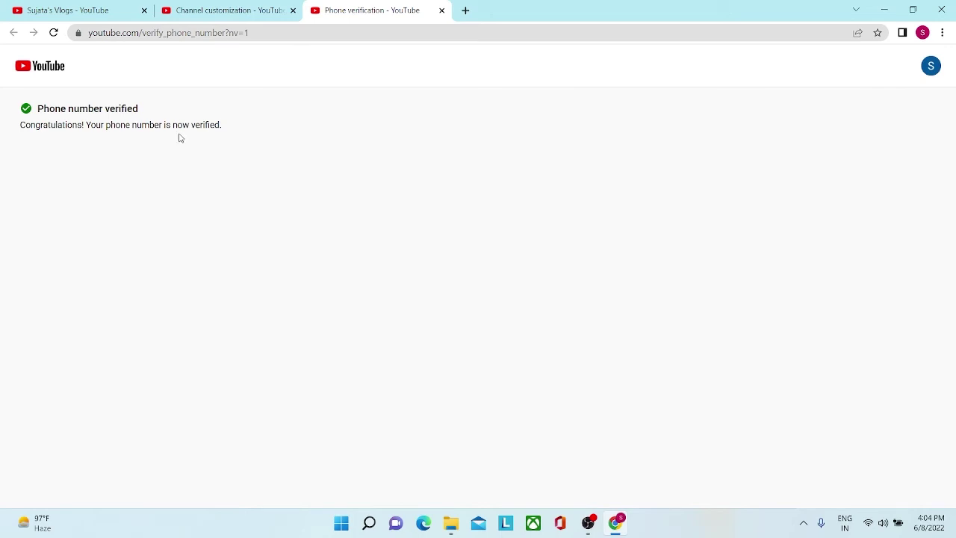
# Confirm intermediate features show Enabled, check advanced feature requirements, and save the settings
pyautogui.click(254, 16)
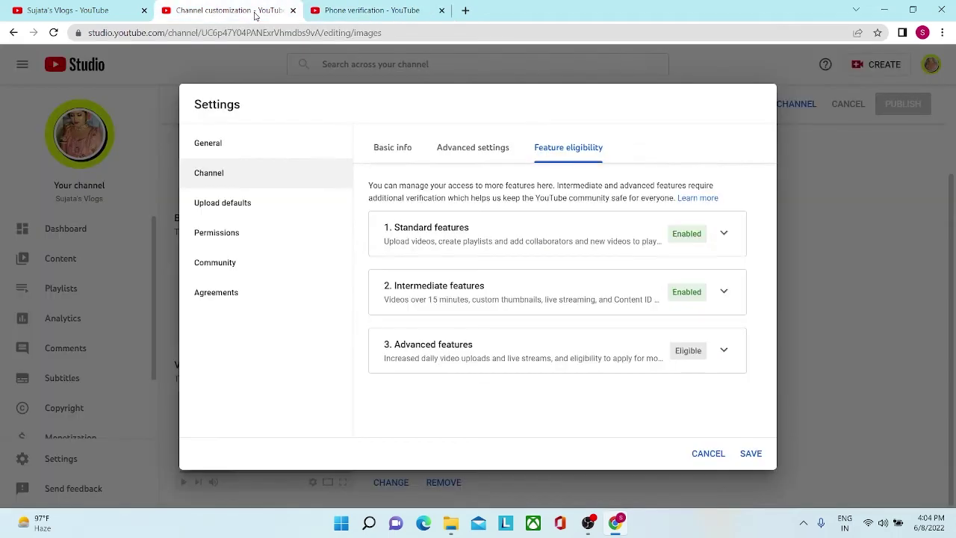
pyautogui.click(723, 291)
pyautogui.moveTo(634, 402)
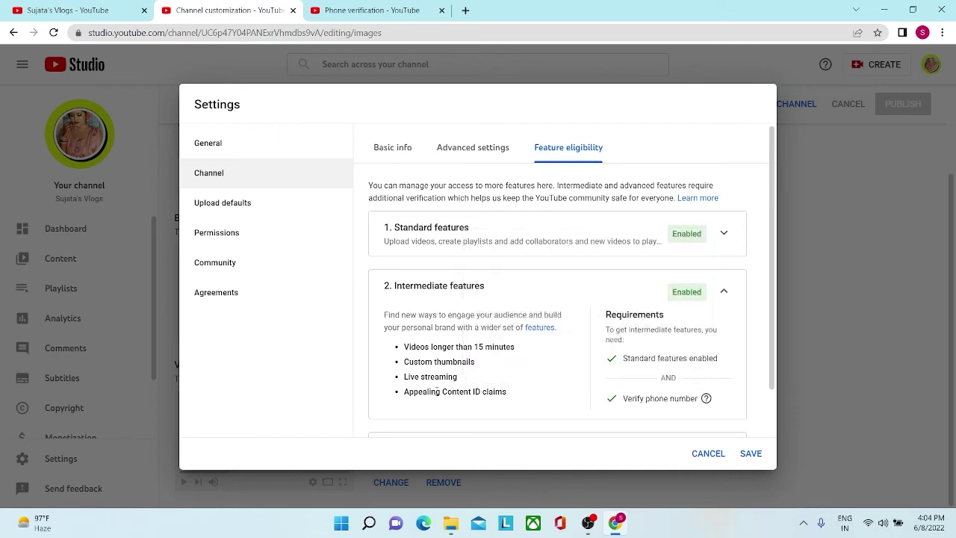
pyautogui.scroll(-1, 663, 411)
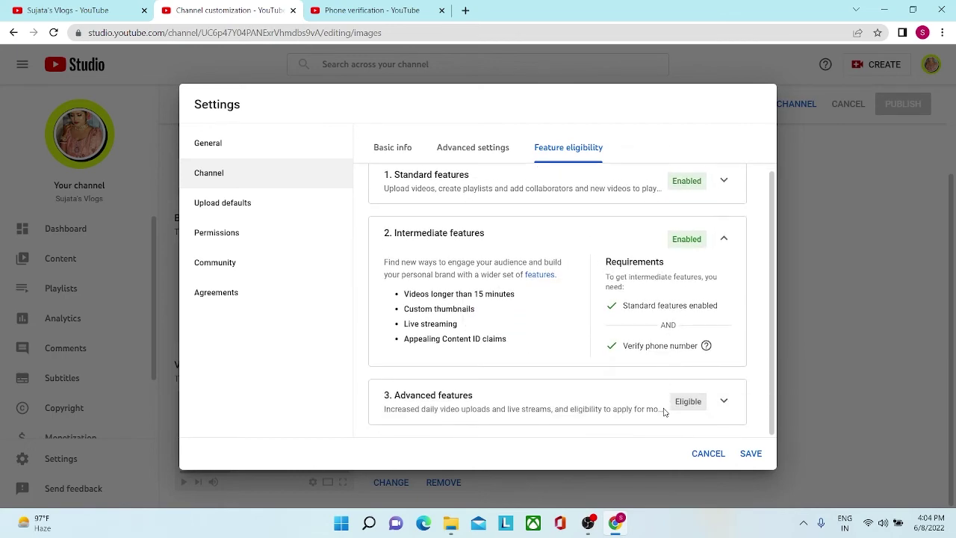
pyautogui.click(724, 400)
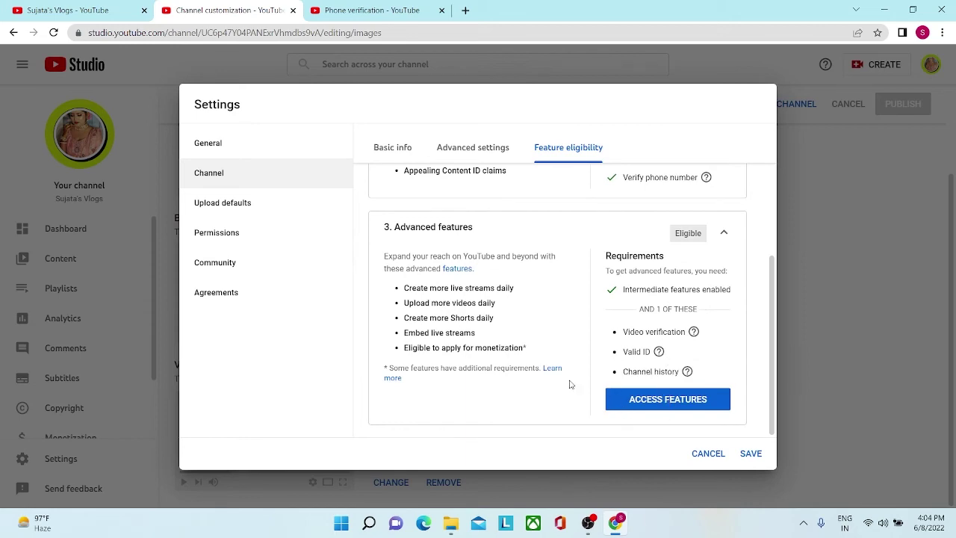
pyautogui.click(749, 455)
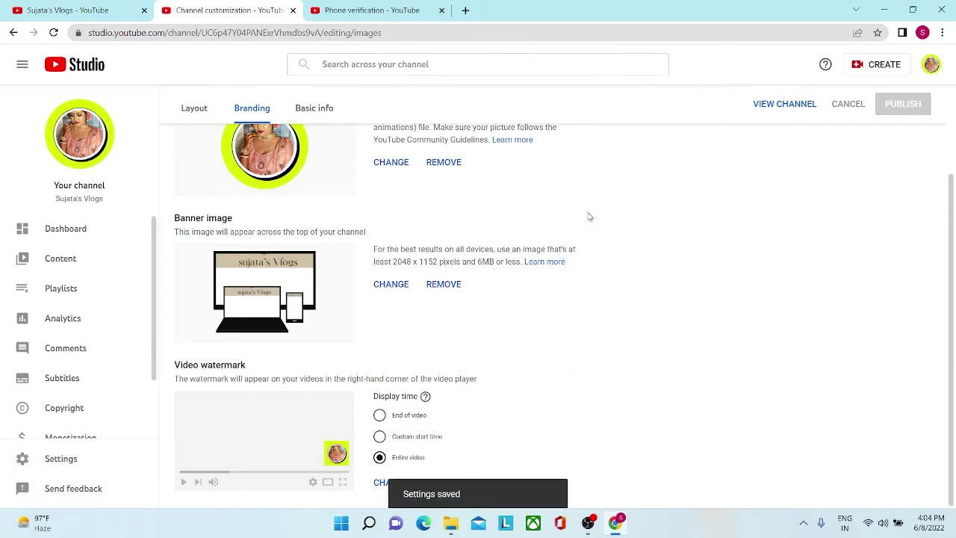
# Reopen Settings, glance at Channel advanced settings and Feature eligibility, then go to Upload defaults
pyautogui.click(68, 460)
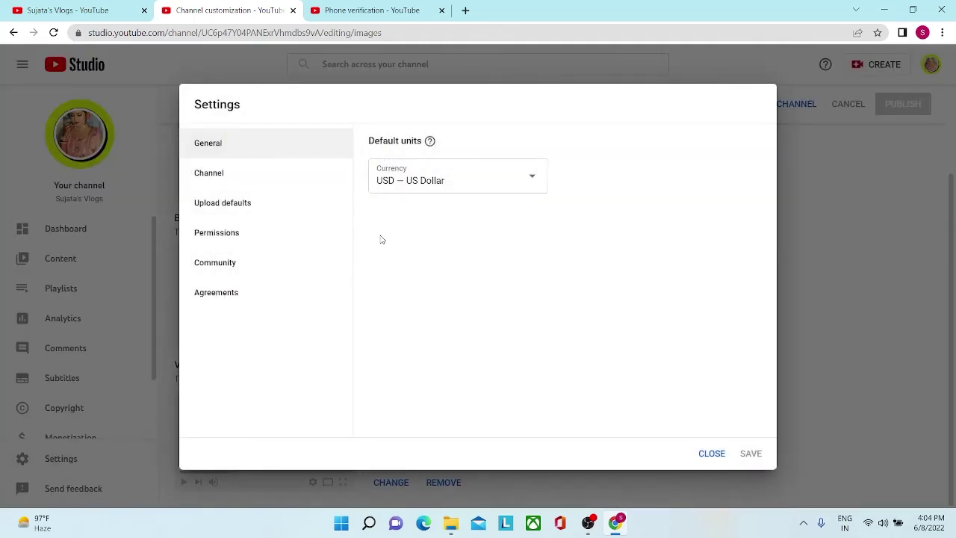
pyautogui.click(222, 174)
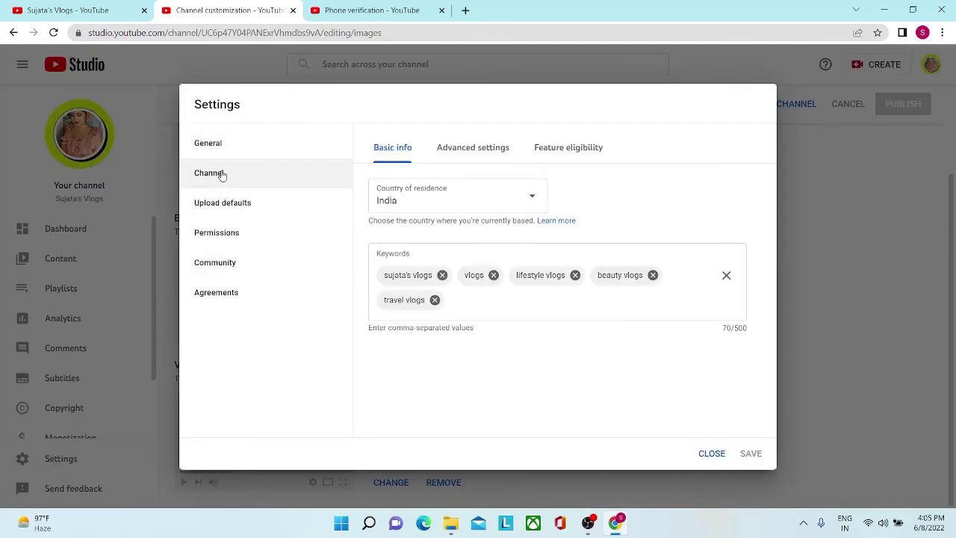
pyautogui.click(487, 150)
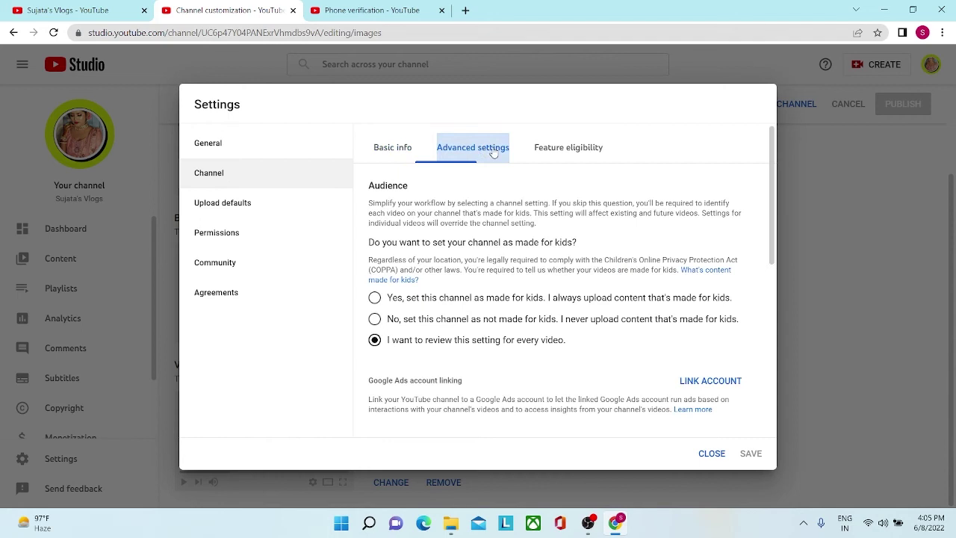
pyautogui.click(554, 149)
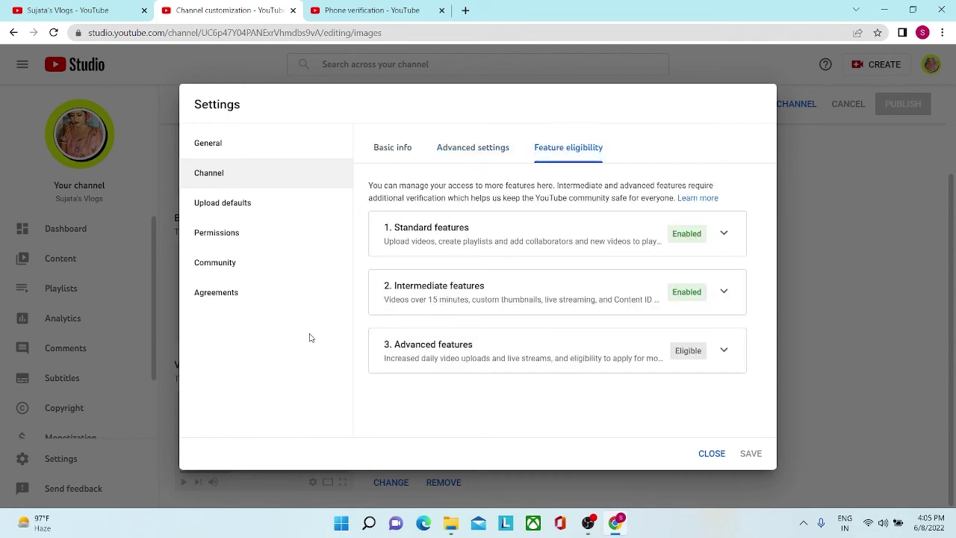
pyautogui.click(223, 213)
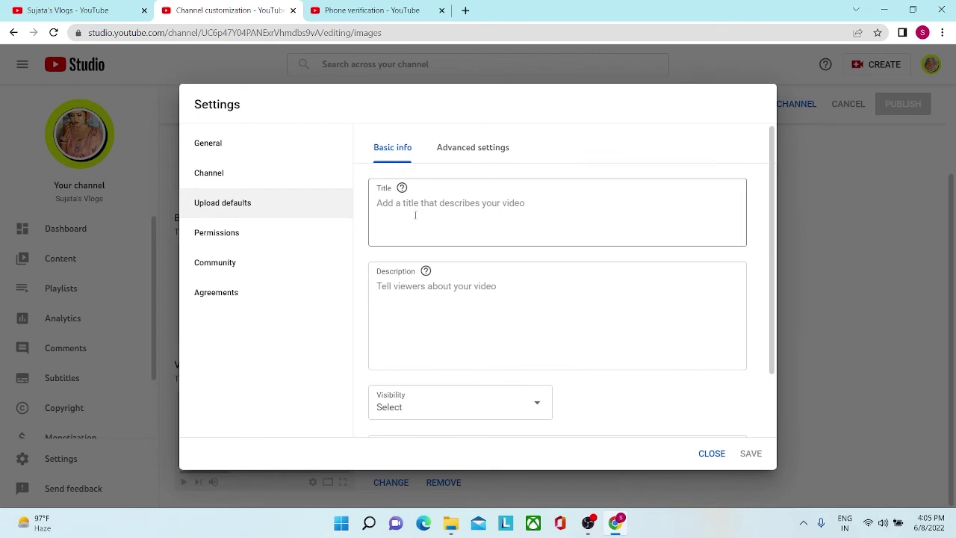
# Choose People & Blogs as the default category in the advanced upload defaults
pyautogui.scroll(-1, 408, 248)
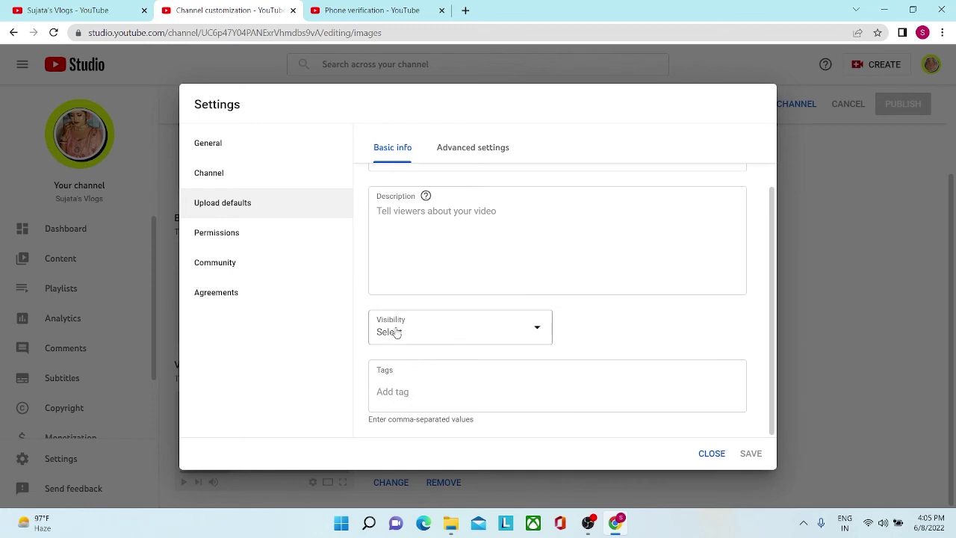
pyautogui.scroll(1, 421, 287)
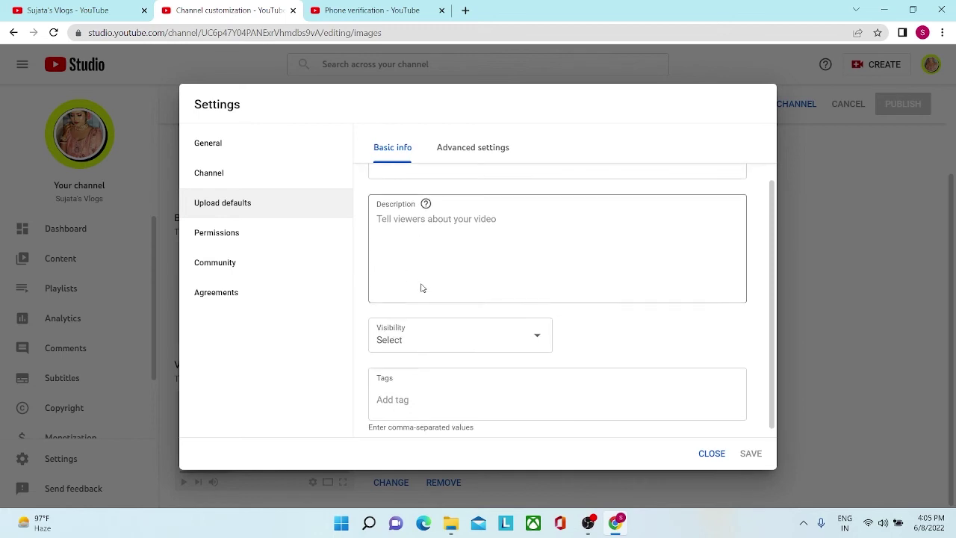
pyautogui.click(461, 148)
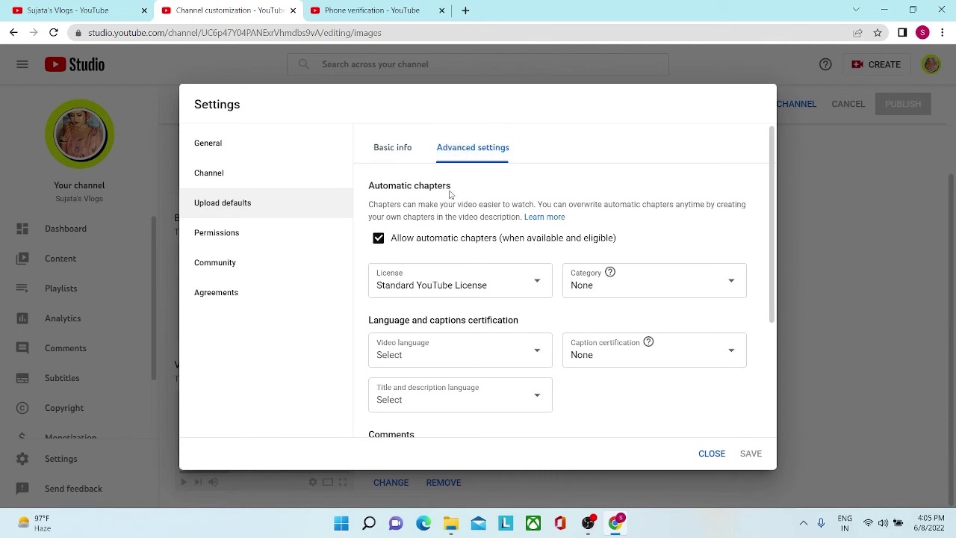
pyautogui.scroll(-3, 573, 299)
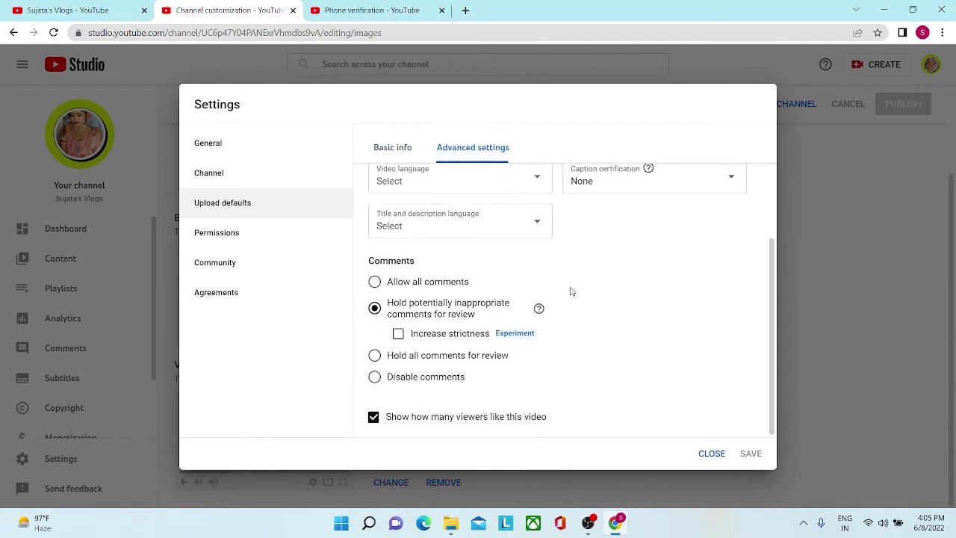
pyautogui.scroll(3, 572, 291)
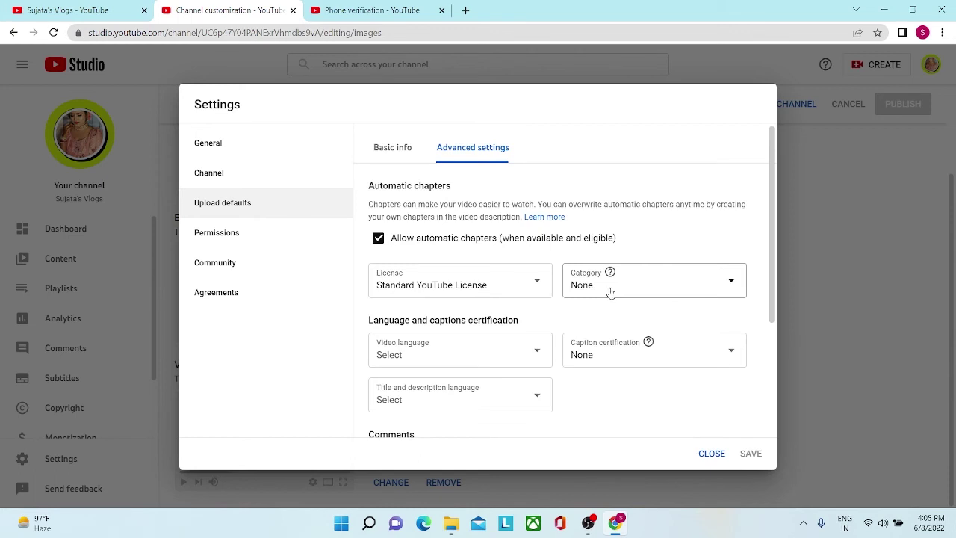
pyautogui.click(610, 291)
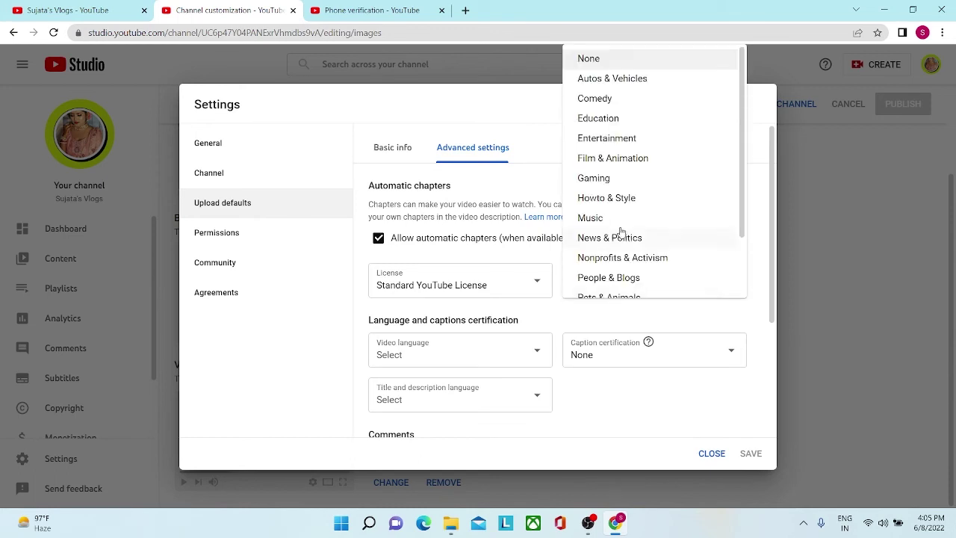
pyautogui.scroll(-1, 631, 127)
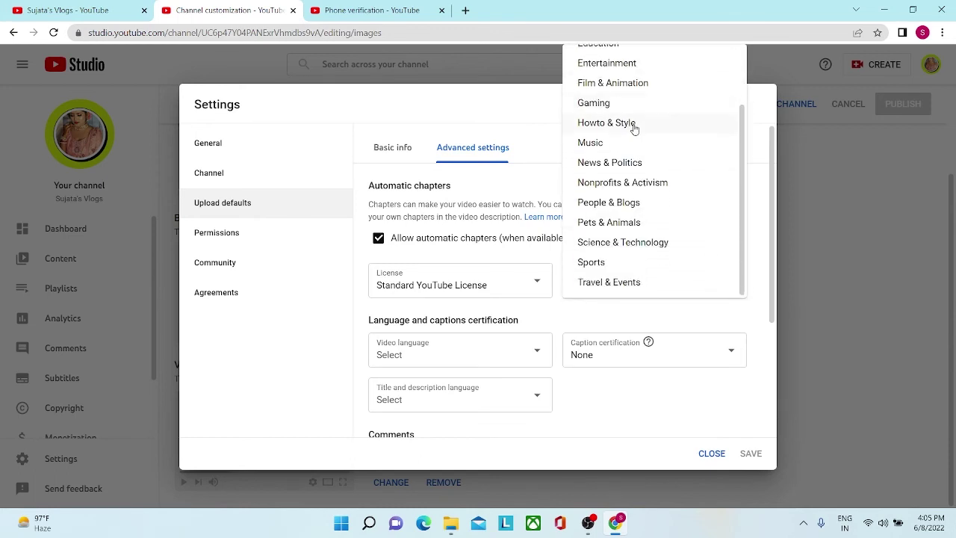
pyautogui.scroll(1, 634, 144)
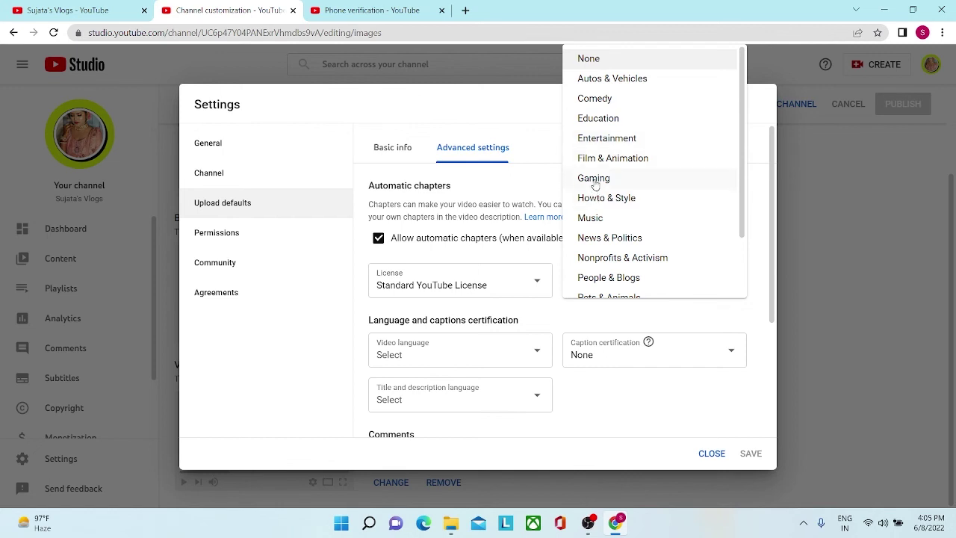
pyautogui.scroll(-2, 657, 189)
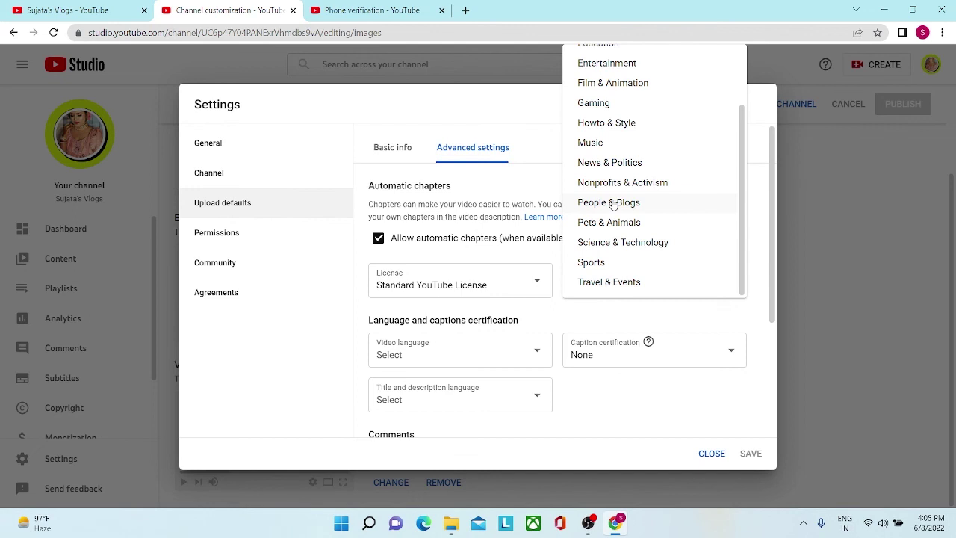
pyautogui.click(609, 203)
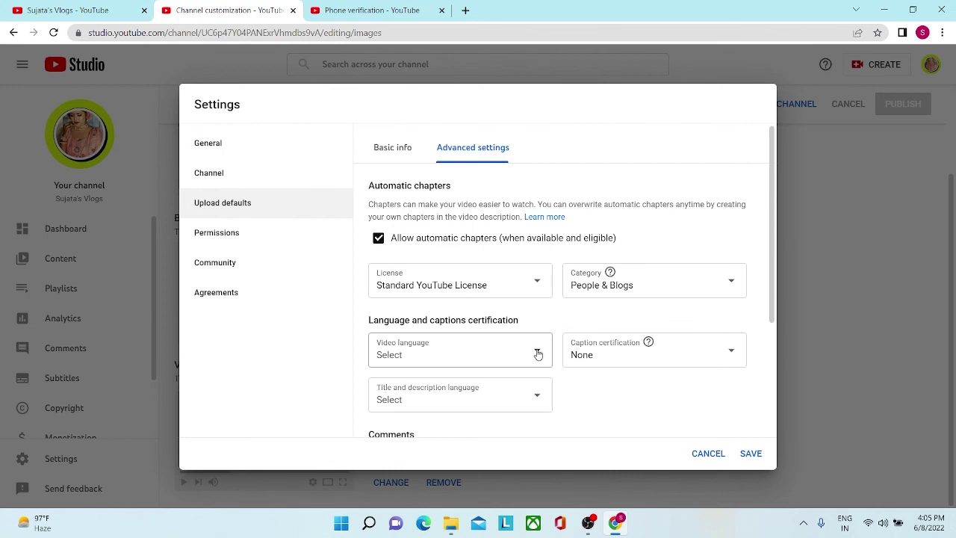
# Set the default video language to Bangla and keep caption certification at None
pyautogui.click(538, 354)
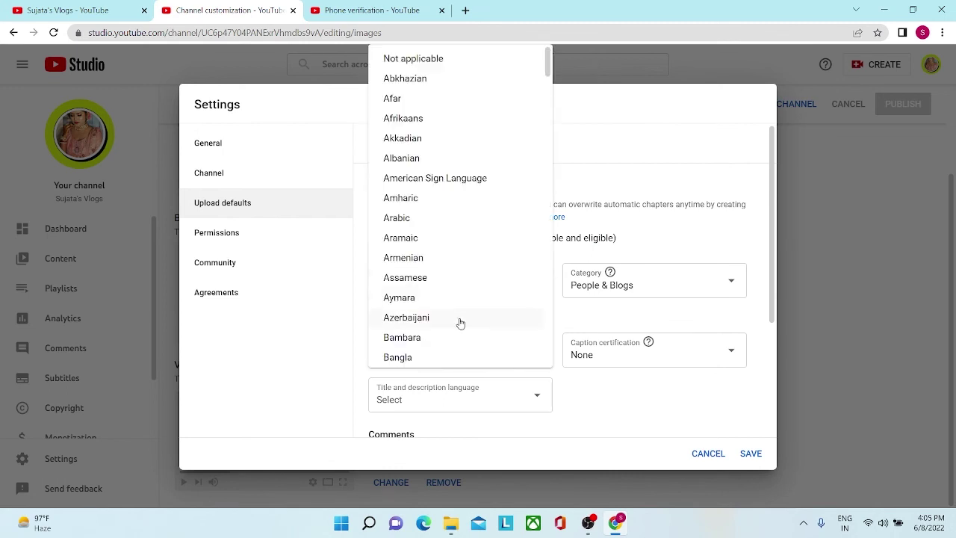
pyautogui.scroll(-1, 493, 244)
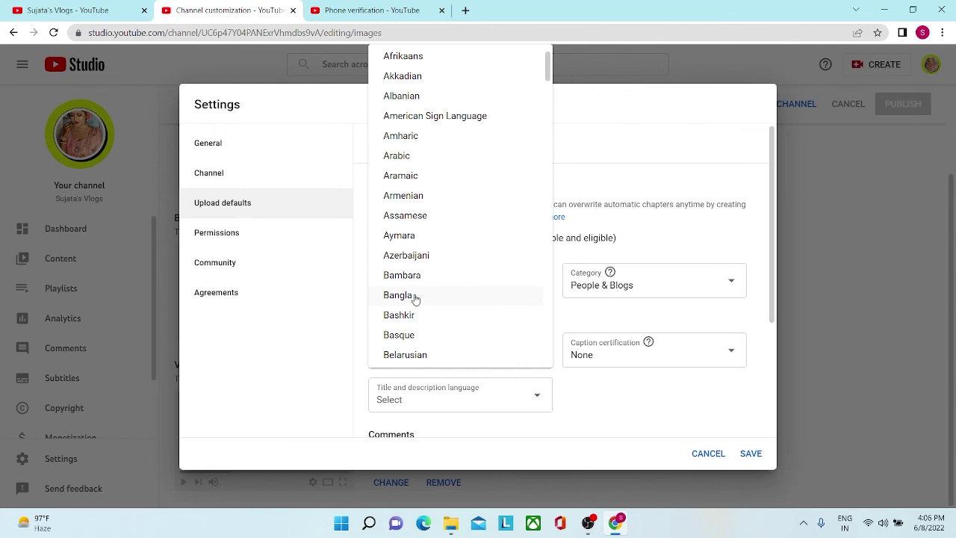
pyautogui.click(415, 297)
pyautogui.click(607, 356)
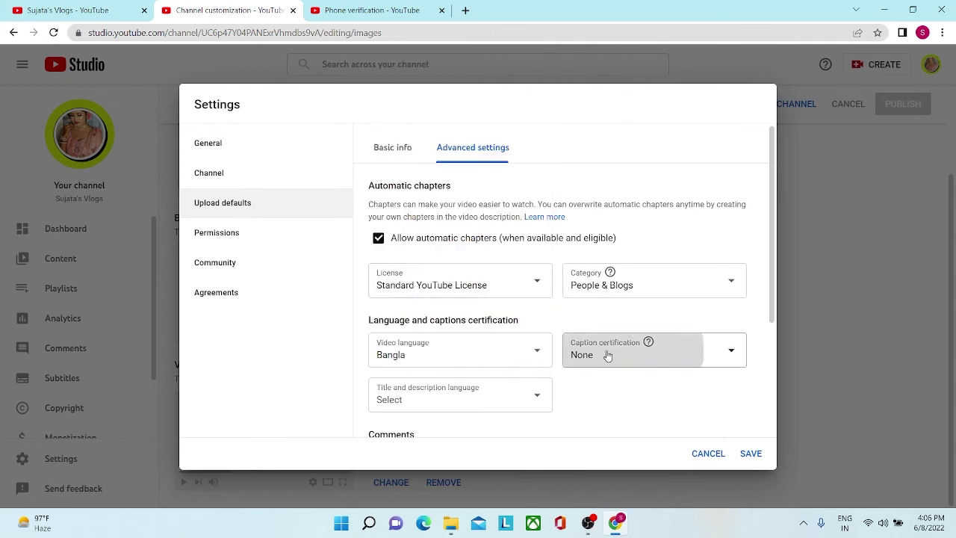
pyautogui.click(595, 357)
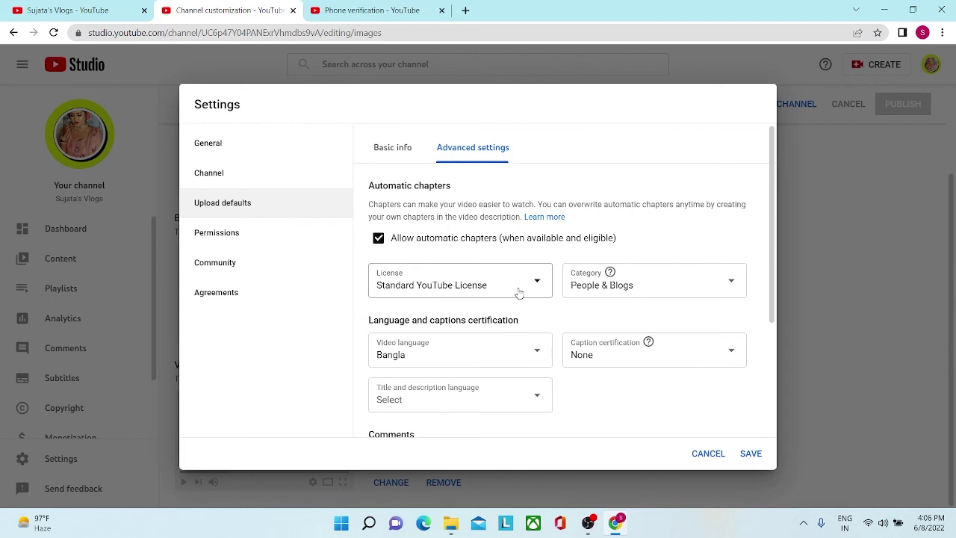
# Leave the title and description language unset, check Basic info, and save the upload defaults
pyautogui.scroll(-3, 516, 287)
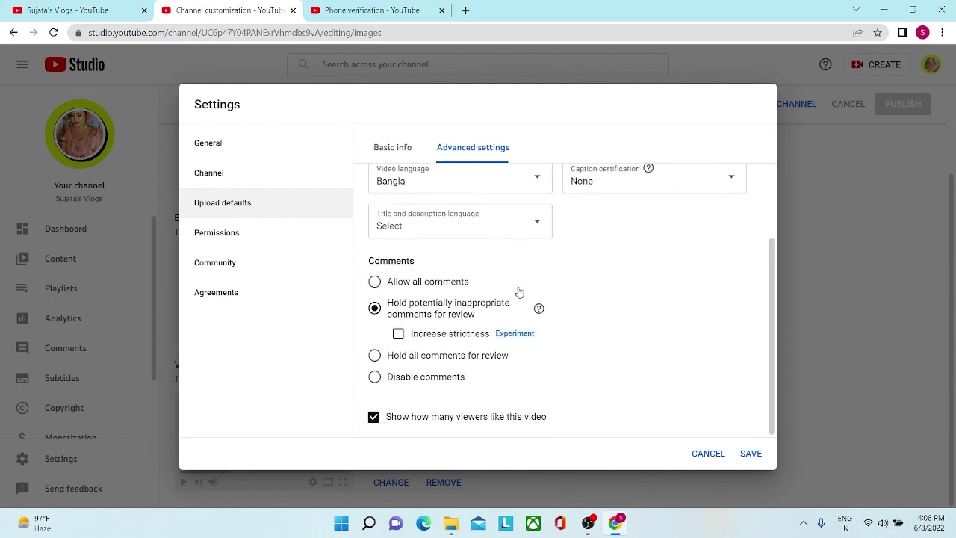
pyautogui.click(439, 222)
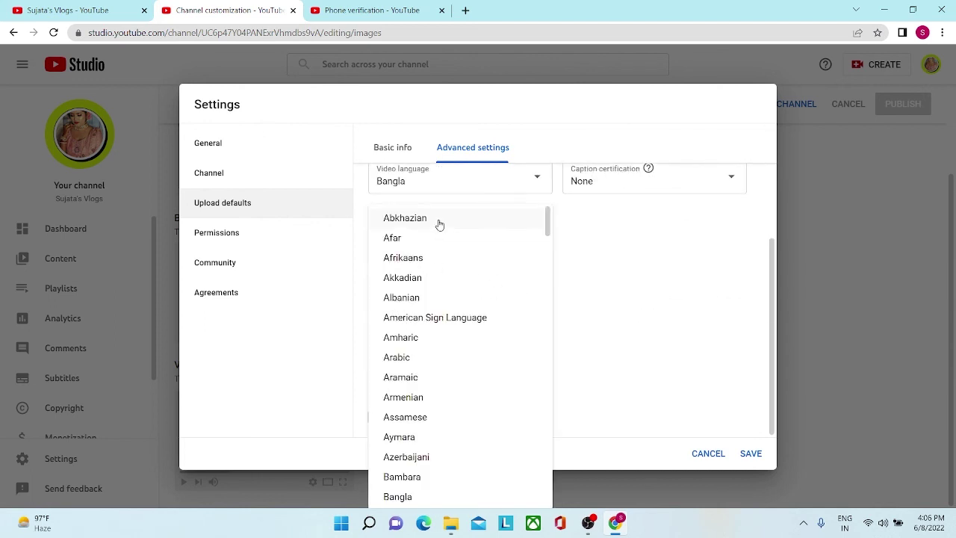
pyautogui.click(648, 260)
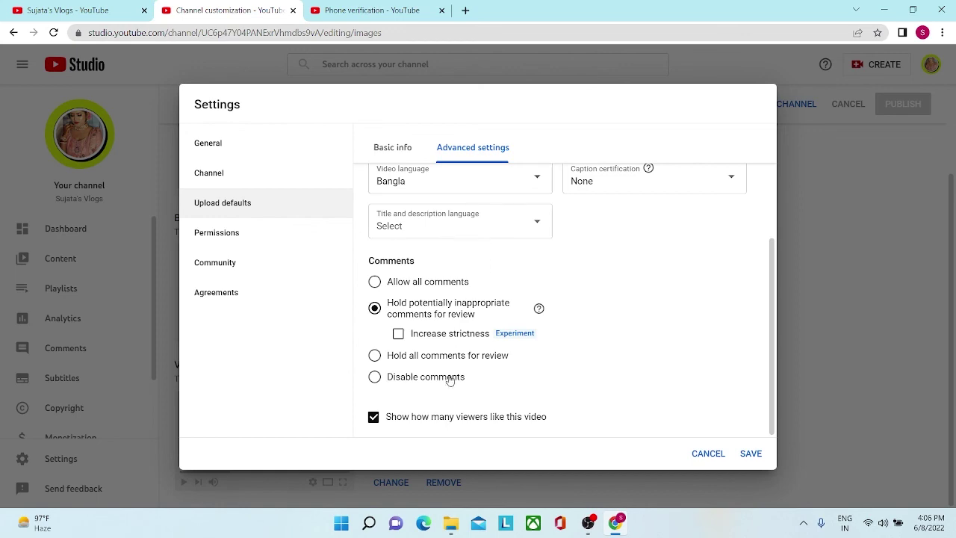
pyautogui.click(392, 148)
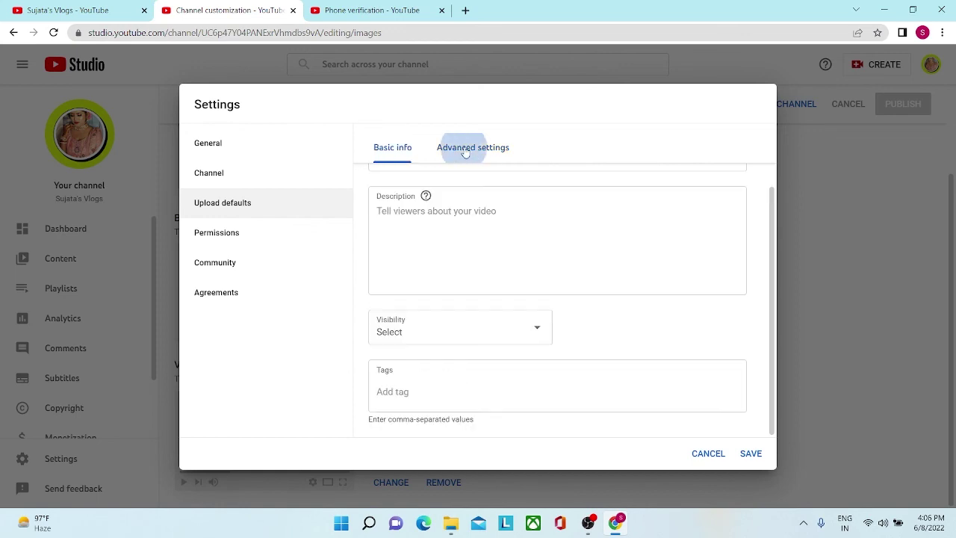
pyautogui.click(465, 148)
pyautogui.click(751, 454)
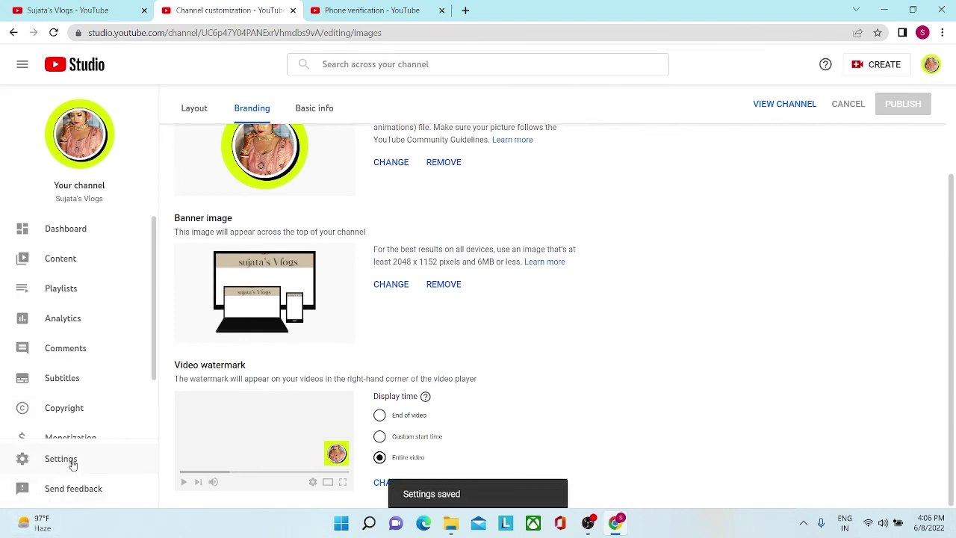
# Close the Settings dialog, the Phone verification tab and the Channel customization tab
pyautogui.click(72, 459)
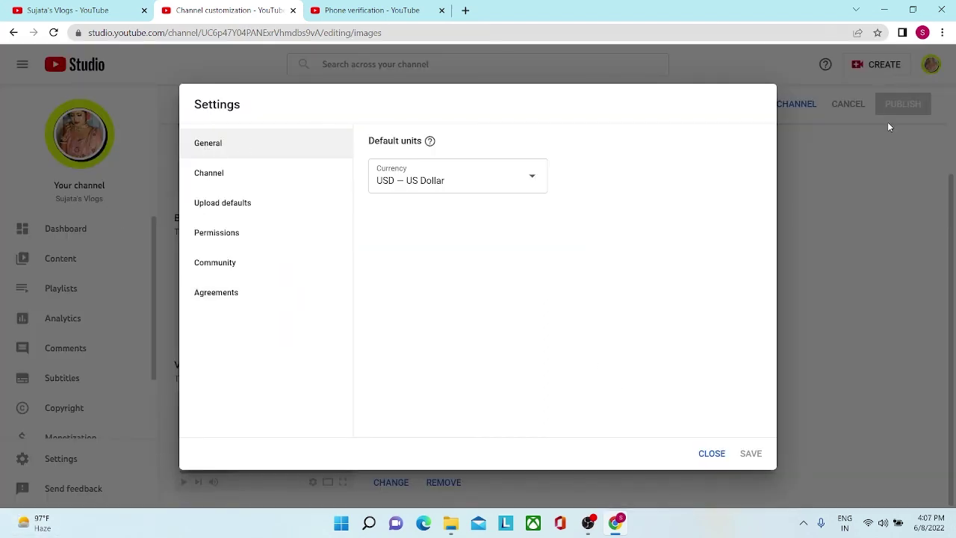
pyautogui.click(716, 455)
pyautogui.click(441, 16)
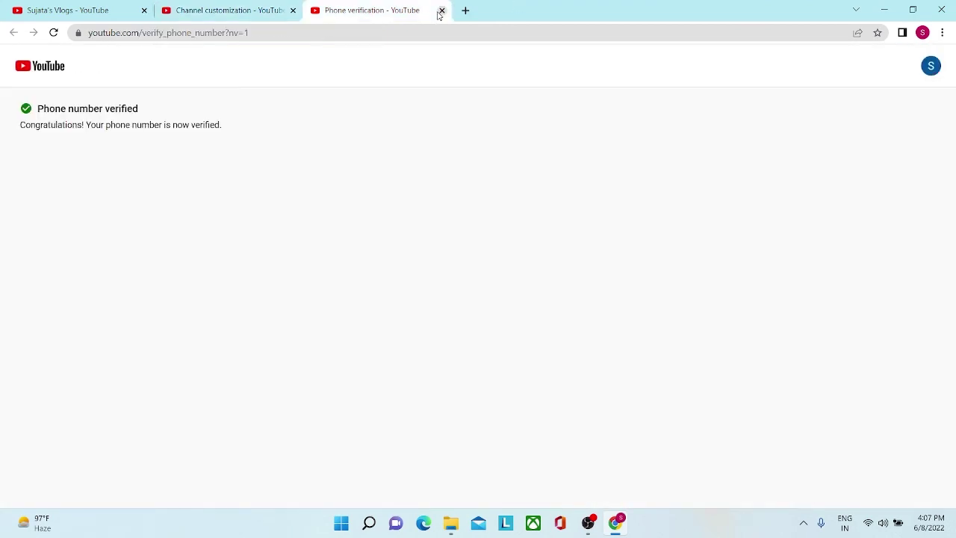
pyautogui.click(441, 10)
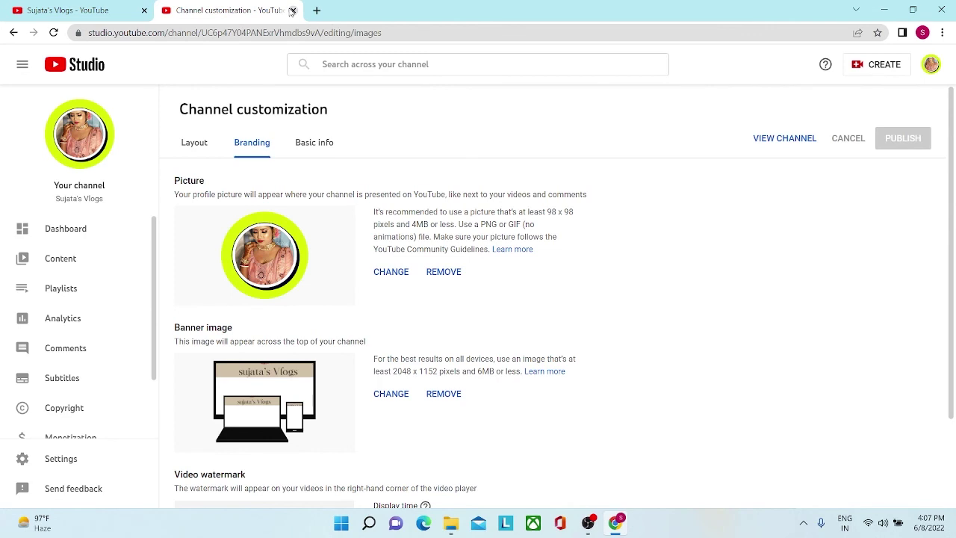
pyautogui.click(293, 10)
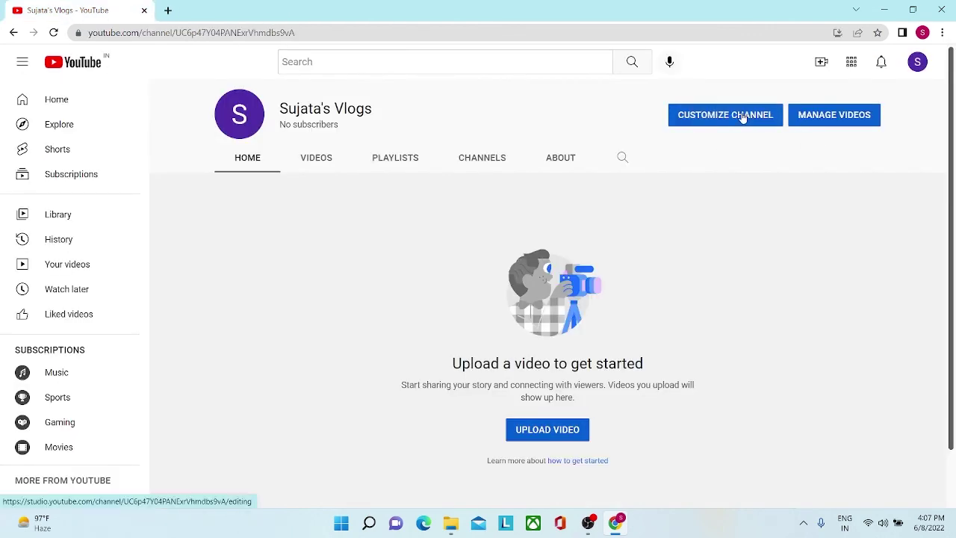
# Switch to the vlog channel's account and check the new banner and profile picture on its page
pyautogui.click(917, 63)
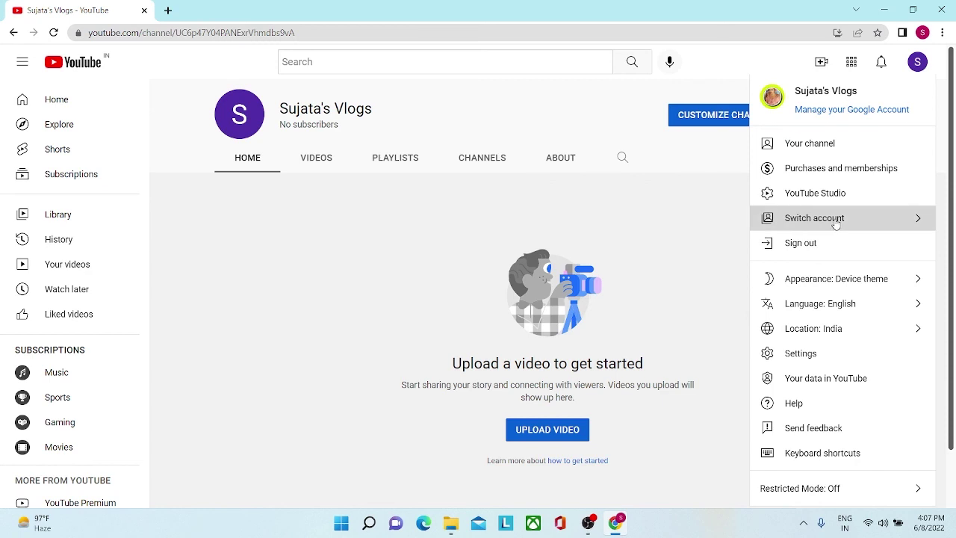
pyautogui.click(836, 224)
pyautogui.click(836, 224)
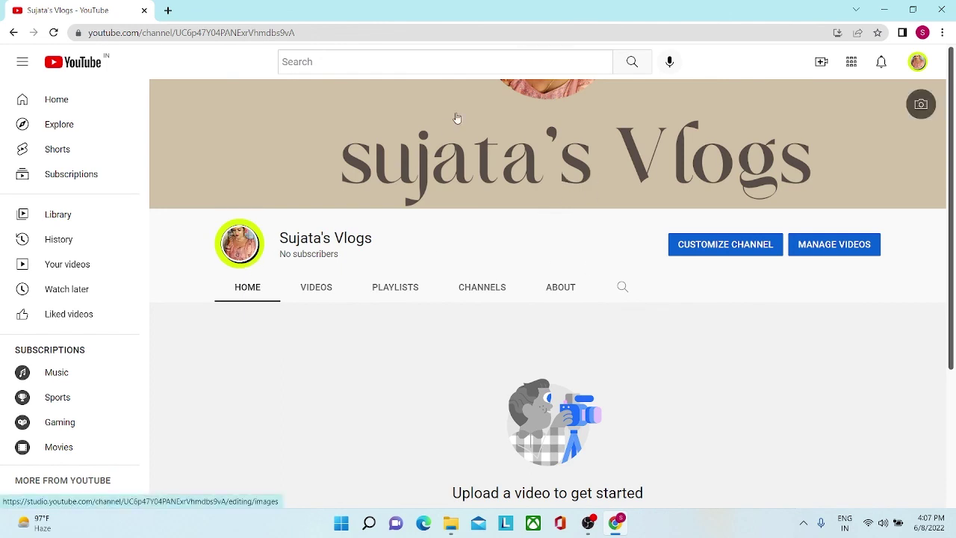
pyautogui.scroll(-3, 672, 306)
pyautogui.scroll(3, 675, 306)
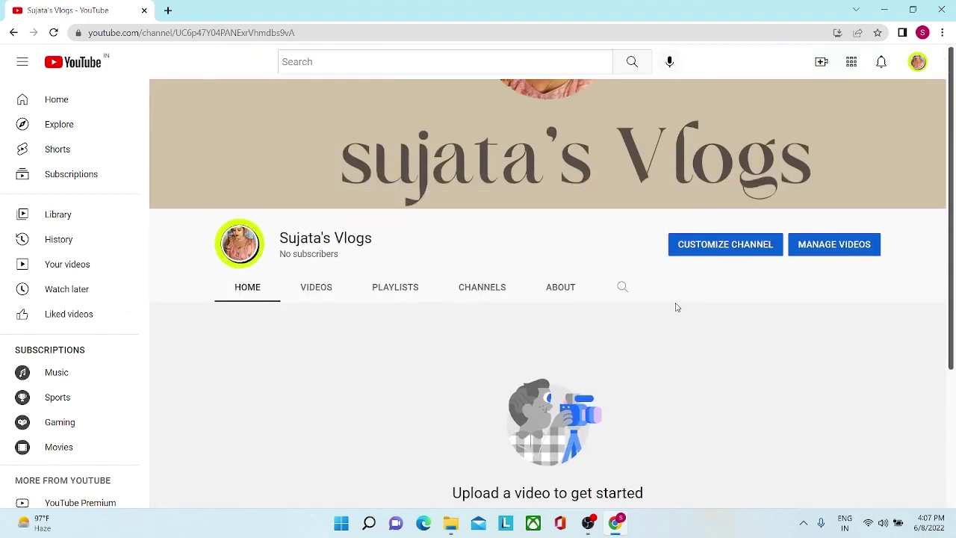
pyautogui.scroll(-1, 681, 307)
pyautogui.scroll(1, 681, 307)
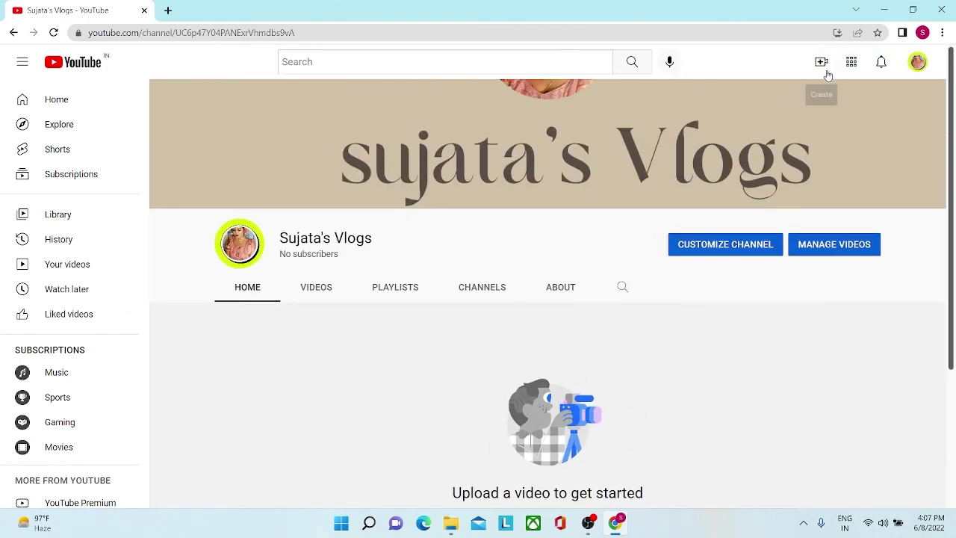
pyautogui.click(822, 63)
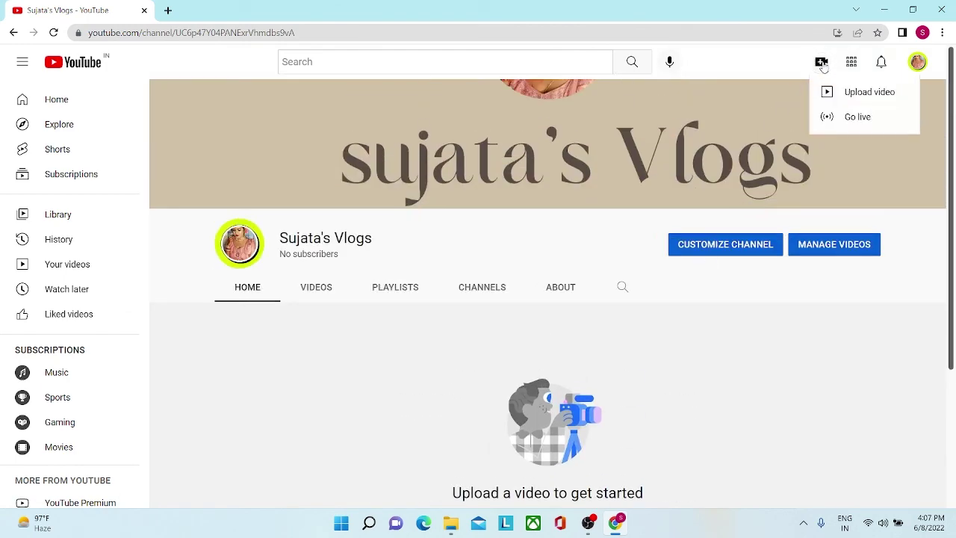
pyautogui.click(822, 62)
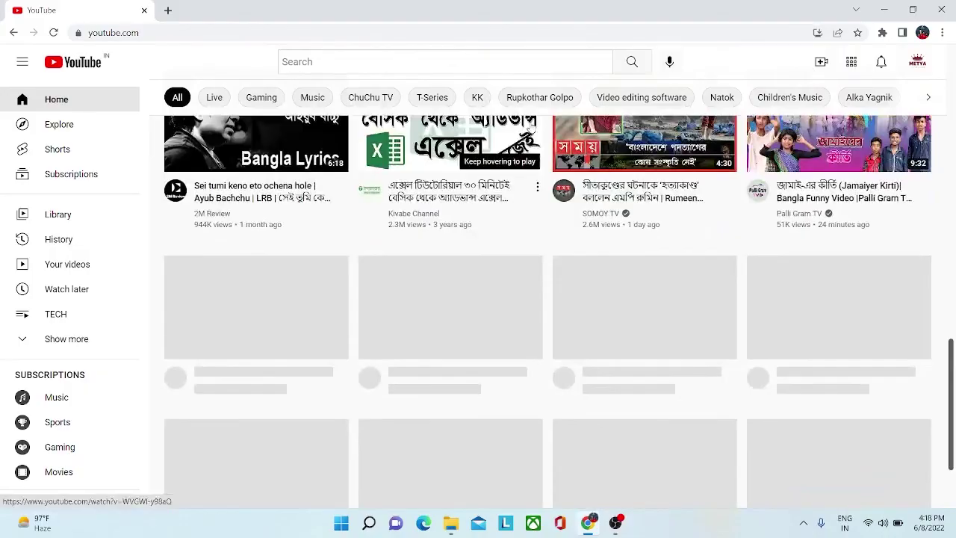
pyautogui.scroll(-5, 530, 130)
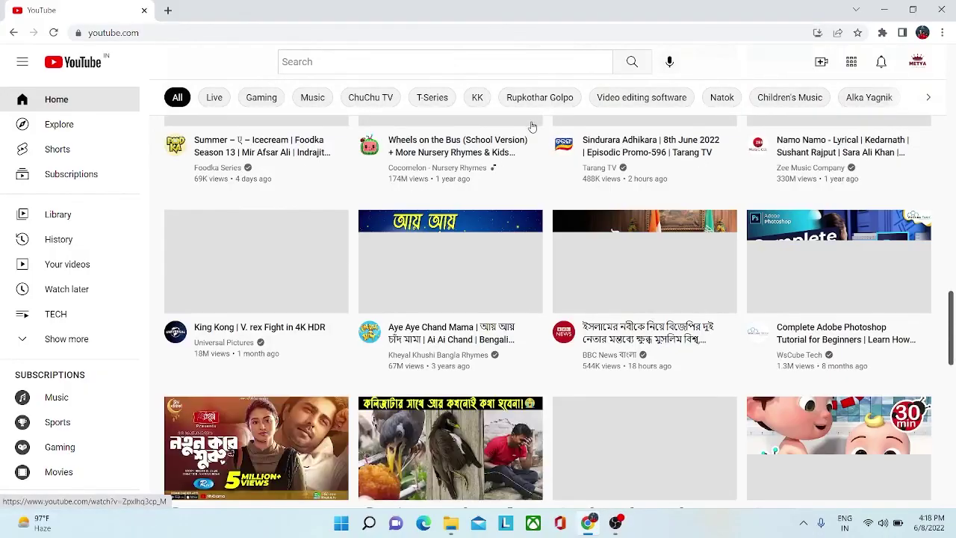
pyautogui.scroll(5, 532, 128)
pyautogui.scroll(1, 532, 127)
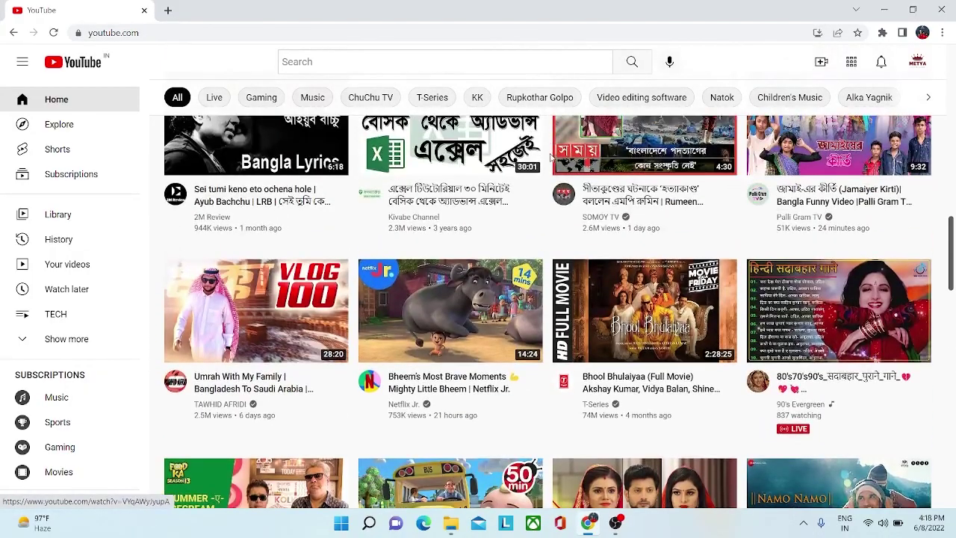
pyautogui.scroll(3, 522, 230)
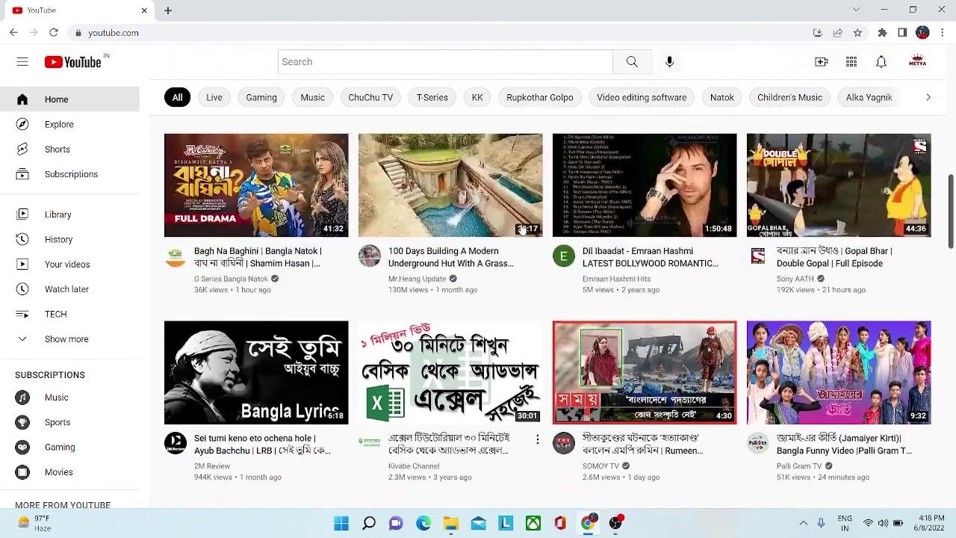
pyautogui.scroll(5, 532, 220)
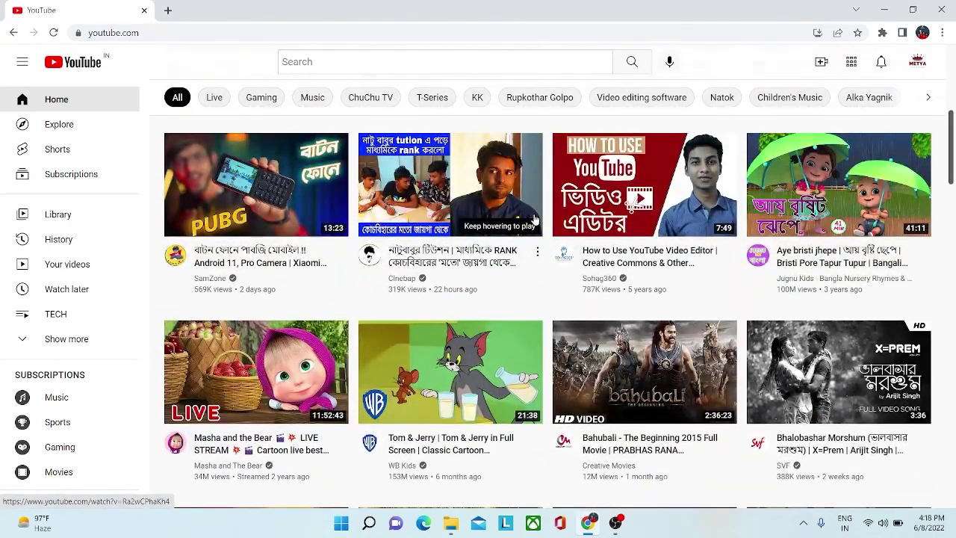